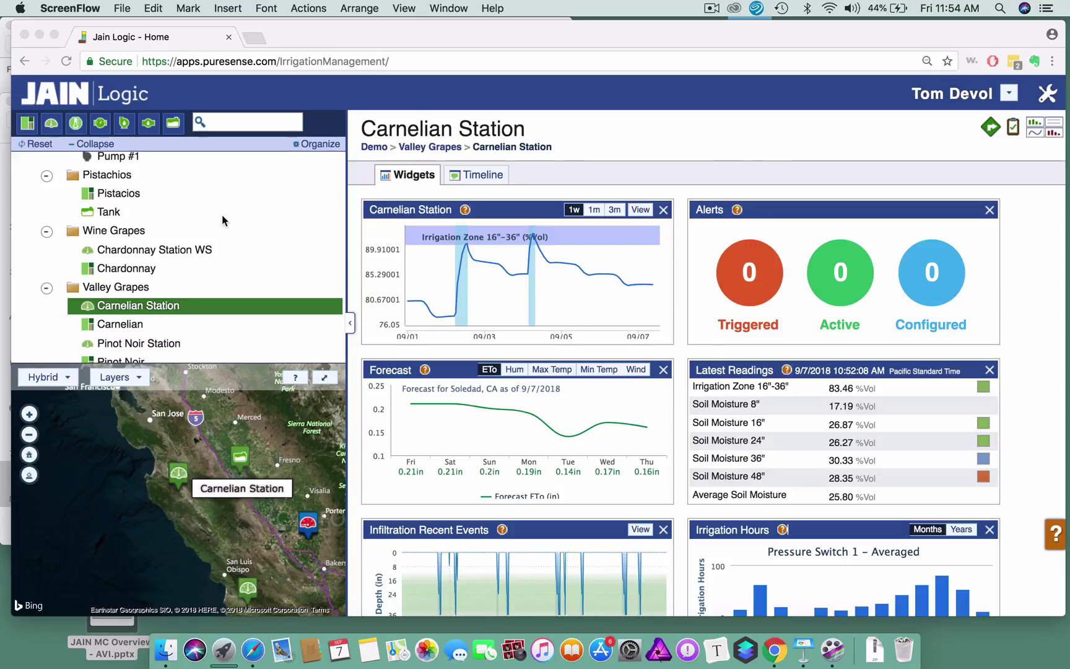
Step: Open the Carnelian Station chart from the asset list, close it, and reopen it from the station's dashboard widget
double_click(166, 307)
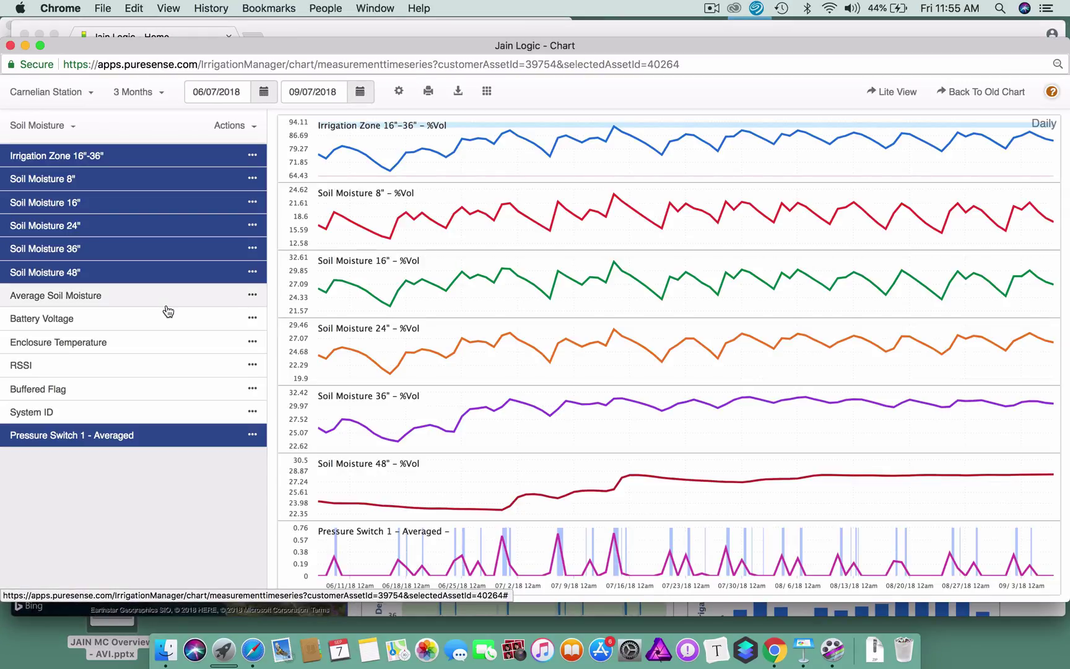
left_click(9, 45)
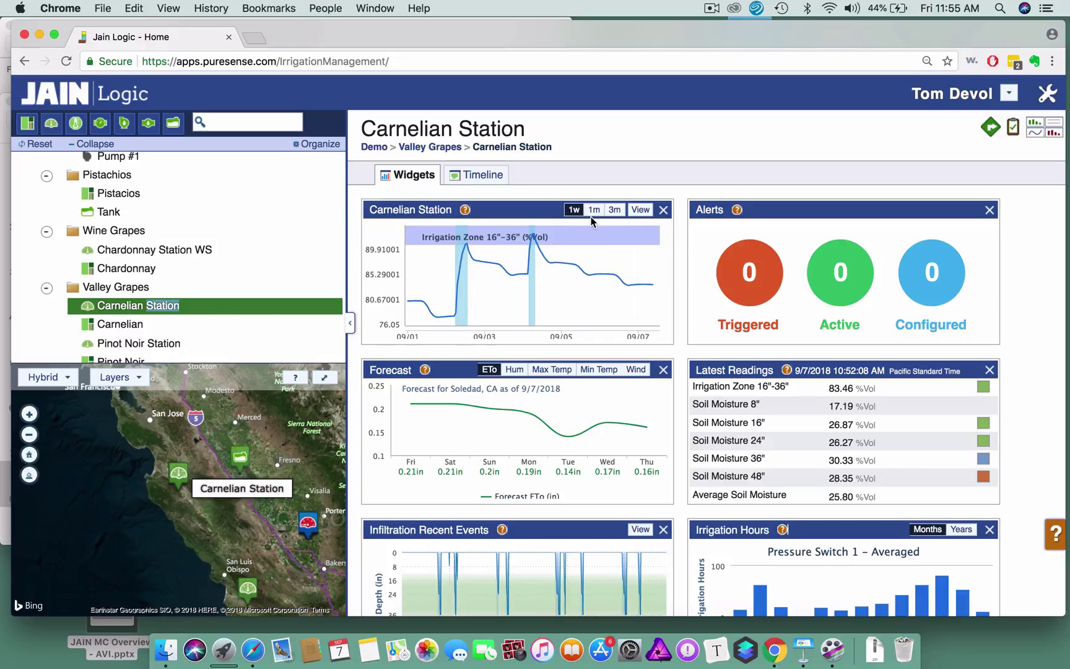
left_click(641, 210)
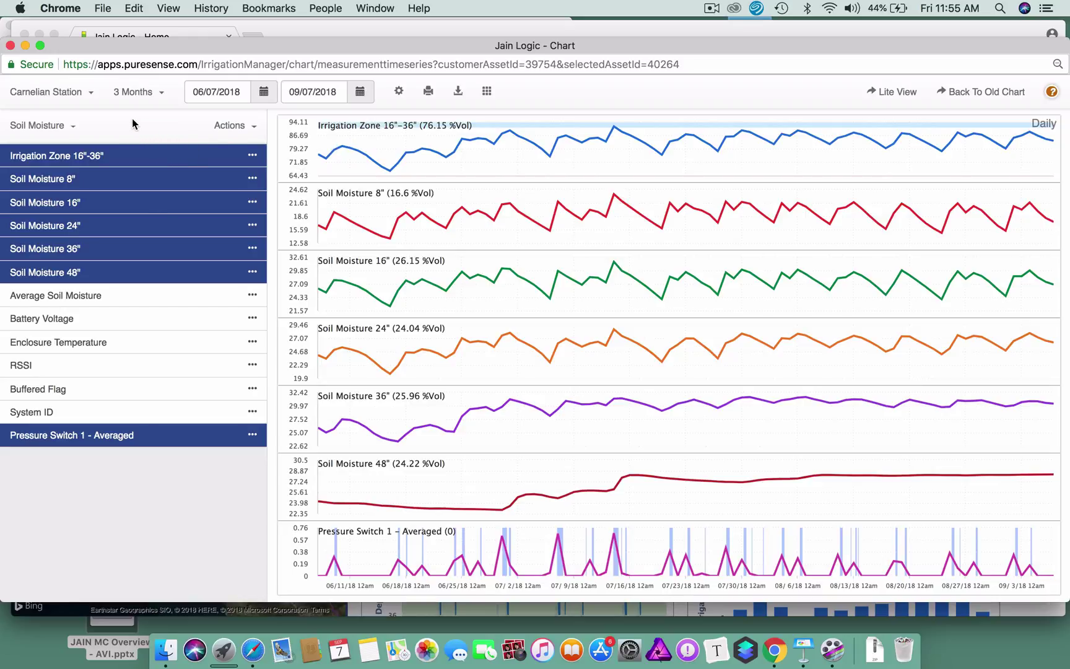
Step: Examine the chart's selectable stations and preset time ranges without changing either
left_click(91, 96)
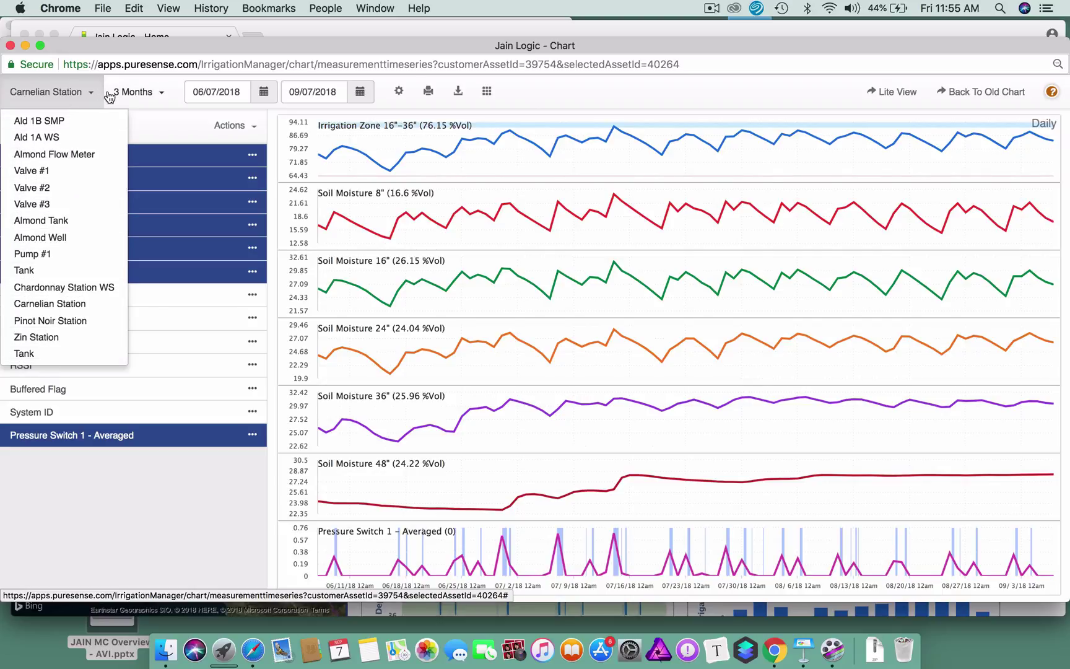
left_click(530, 87)
left_click(156, 92)
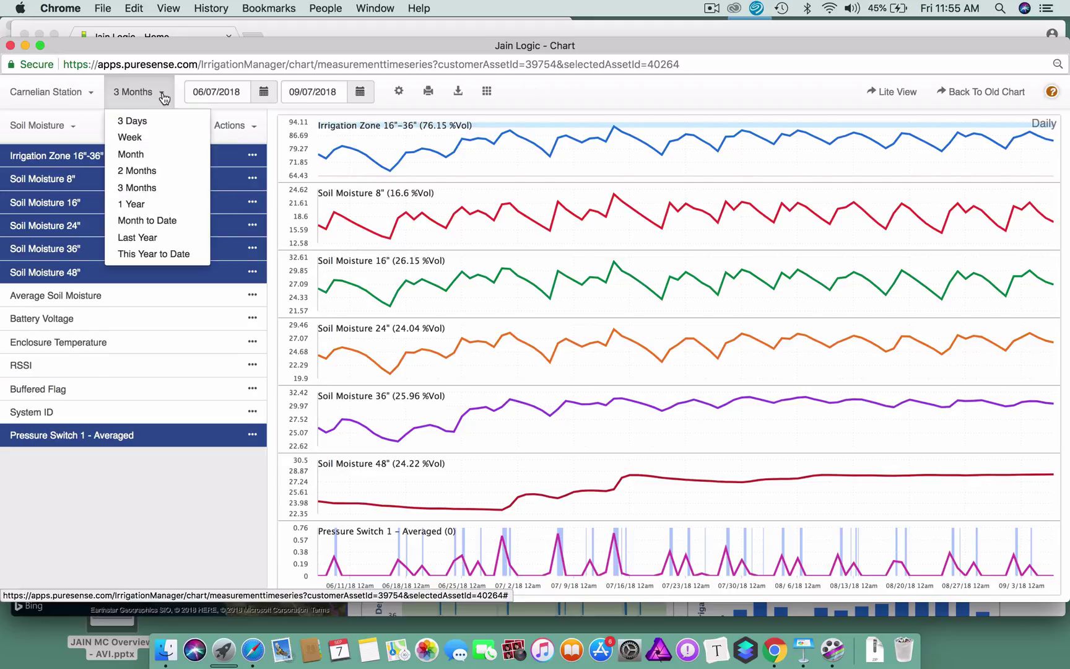
left_click(519, 86)
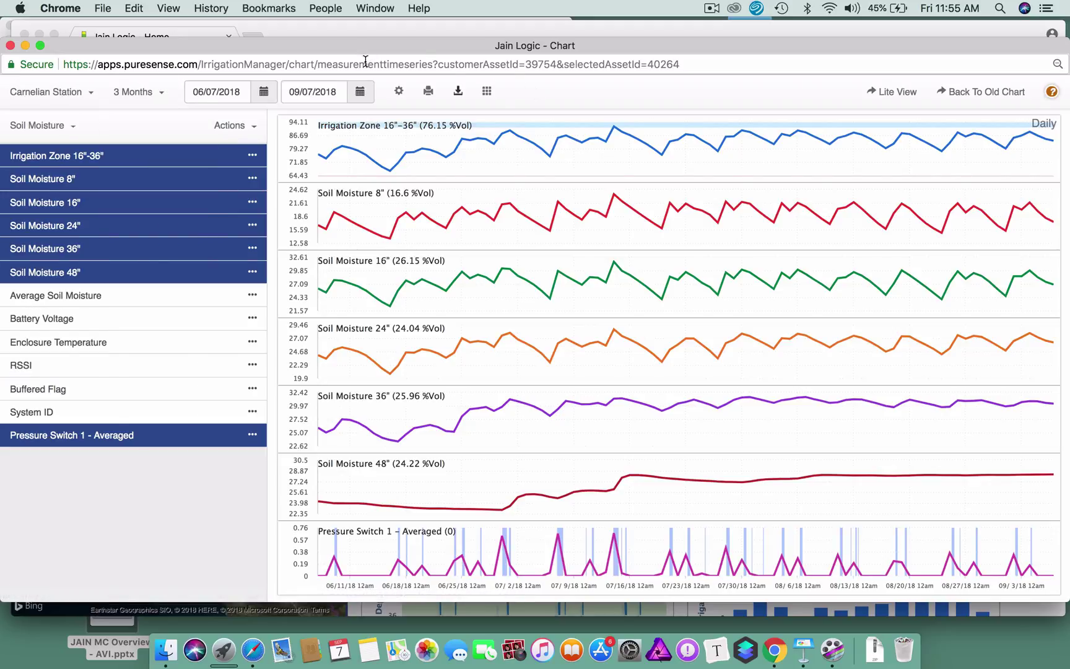
Step: Set the chart's time range to Month and check the start-date calendar without picking another date
left_click(163, 93)
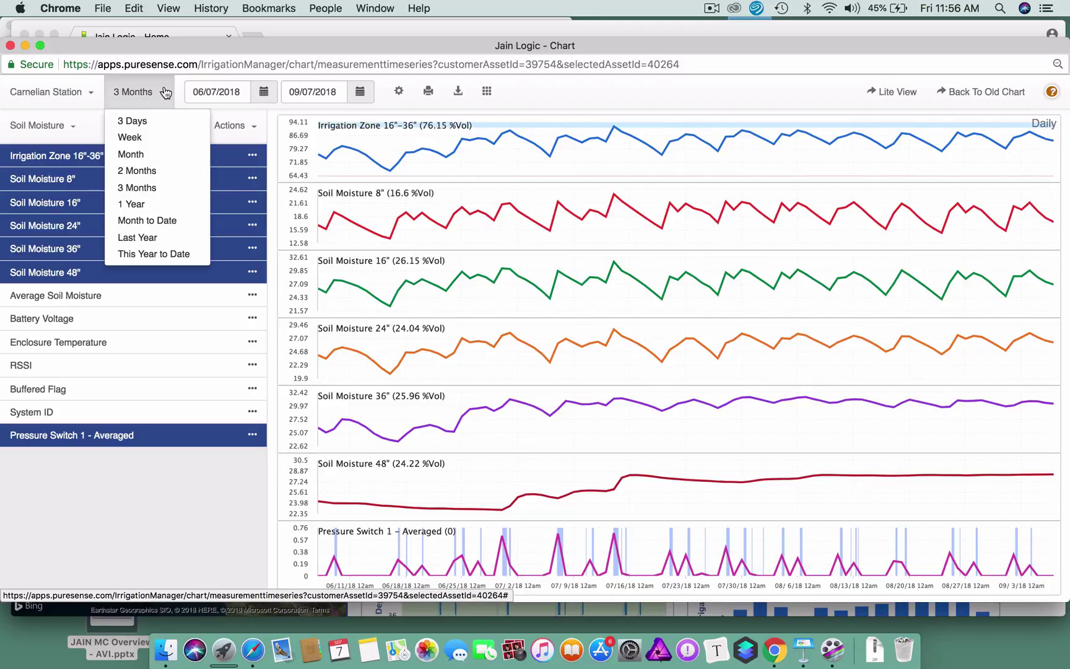
left_click(147, 155)
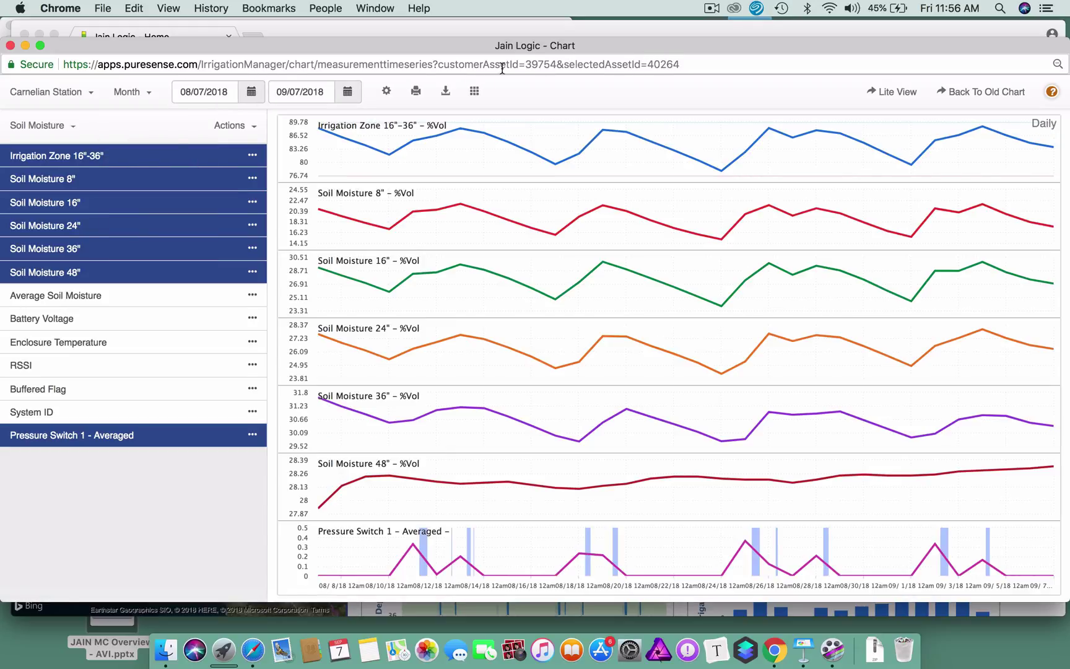
left_click(258, 92)
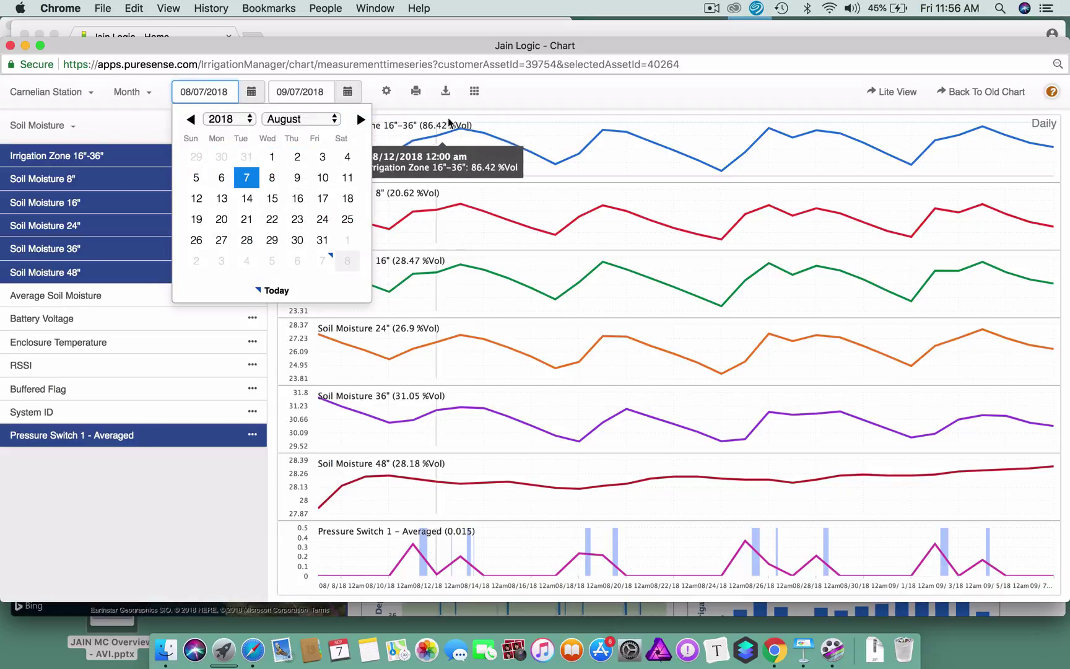
left_click(527, 108)
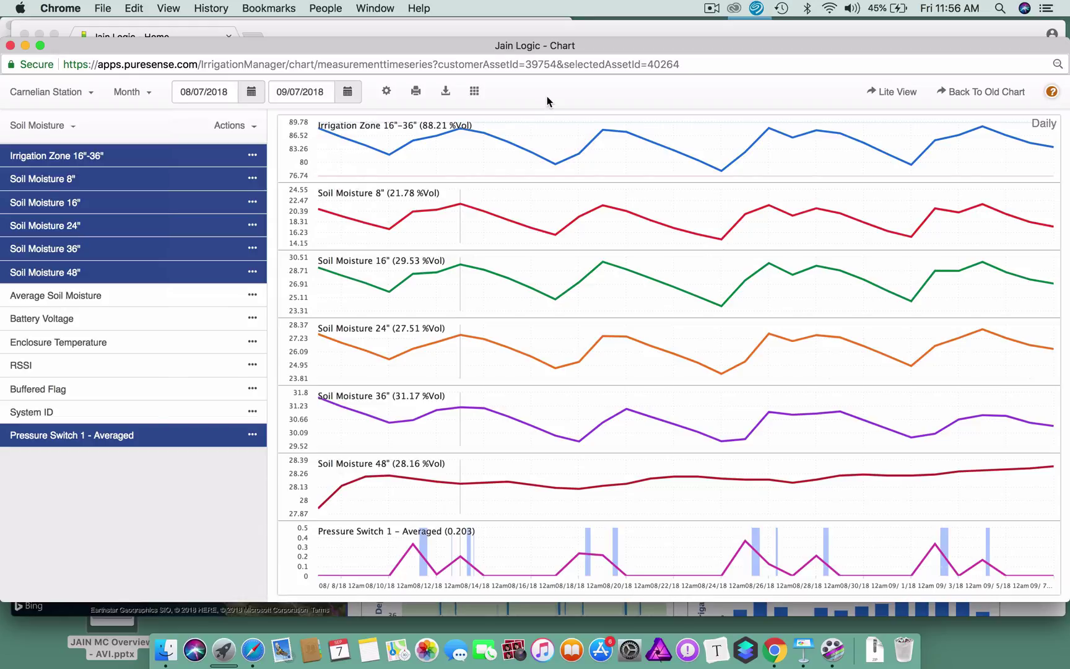
Step: Set the chart's level of detail to Hourly in the chart options
left_click(389, 96)
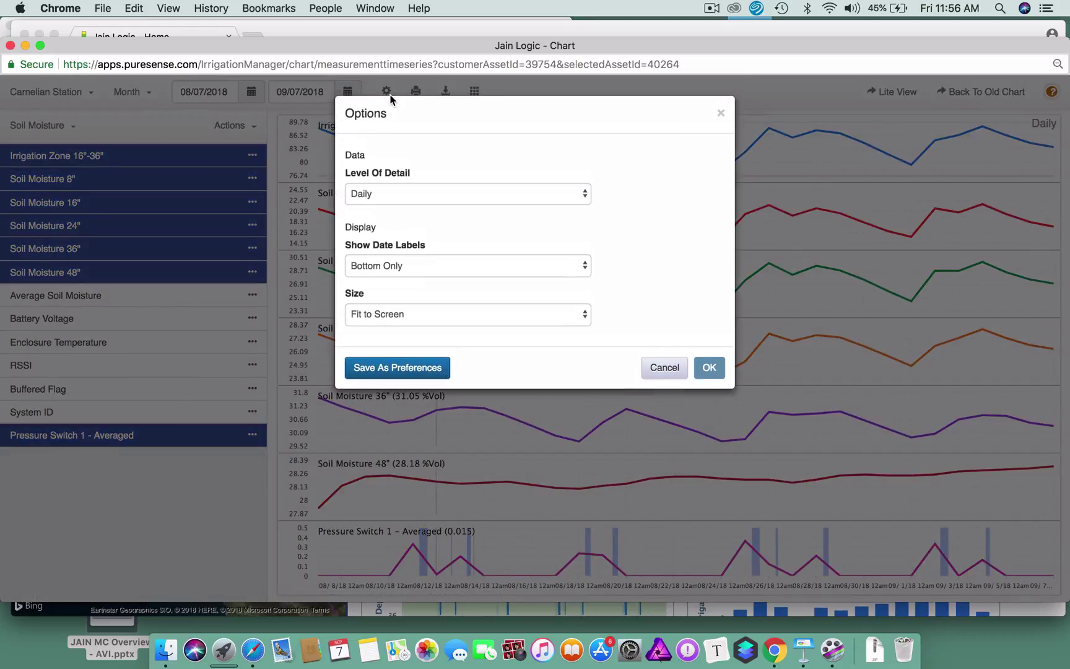
key("space")
key("Escape")
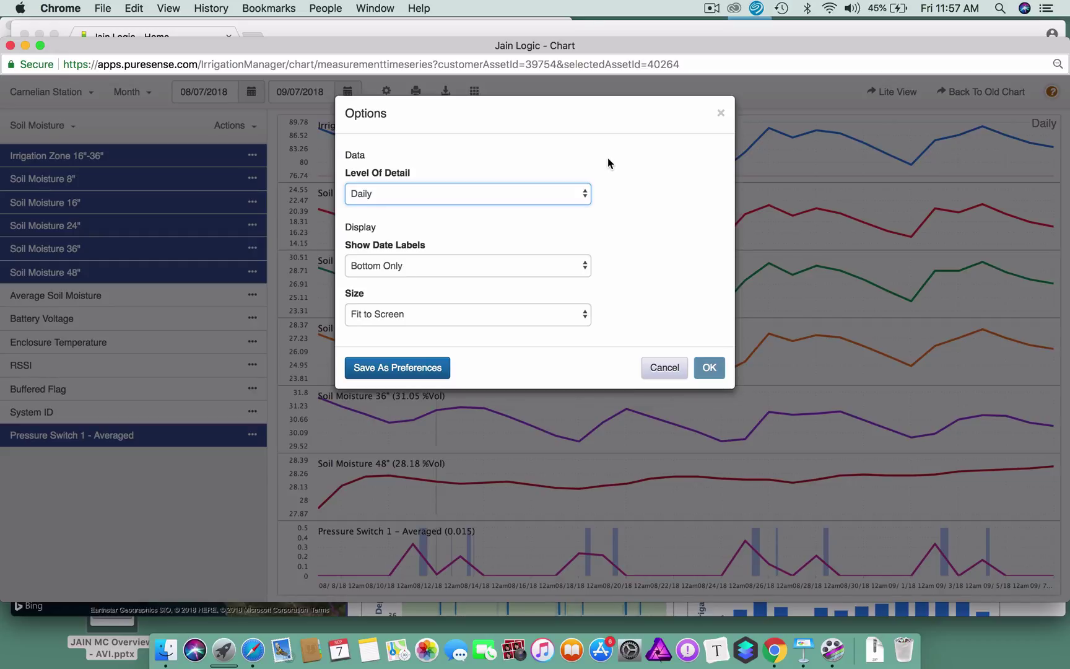
left_click(583, 188)
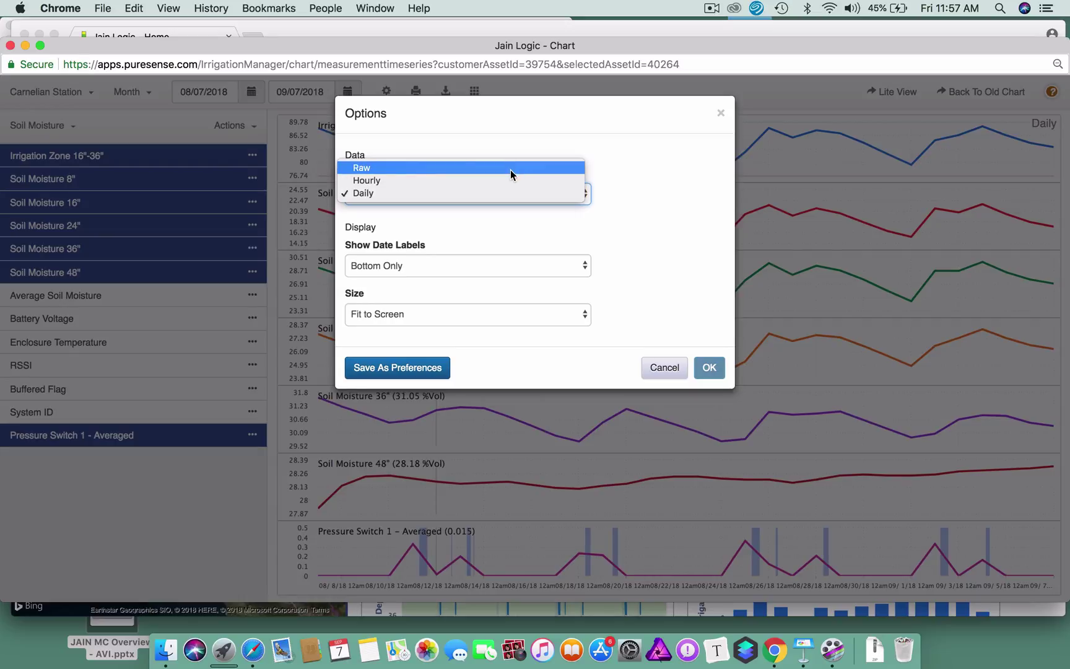
left_click(480, 179)
left_click(709, 371)
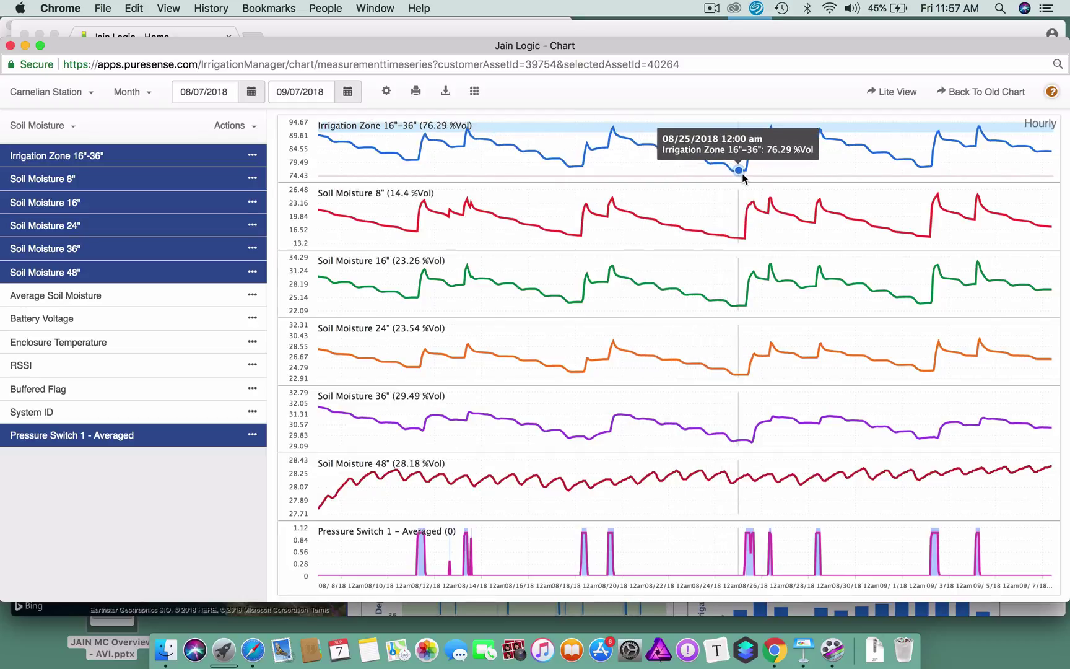
Step: Change the chart's level of detail to Raw and apply it
left_click(387, 94)
left_click(431, 195)
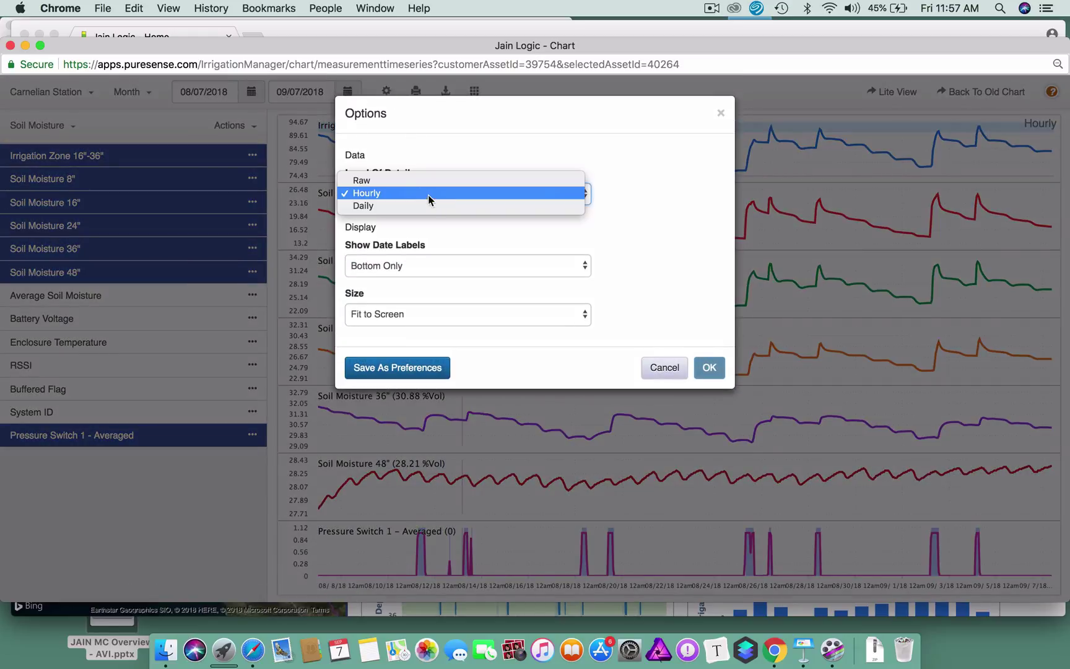
left_click(418, 184)
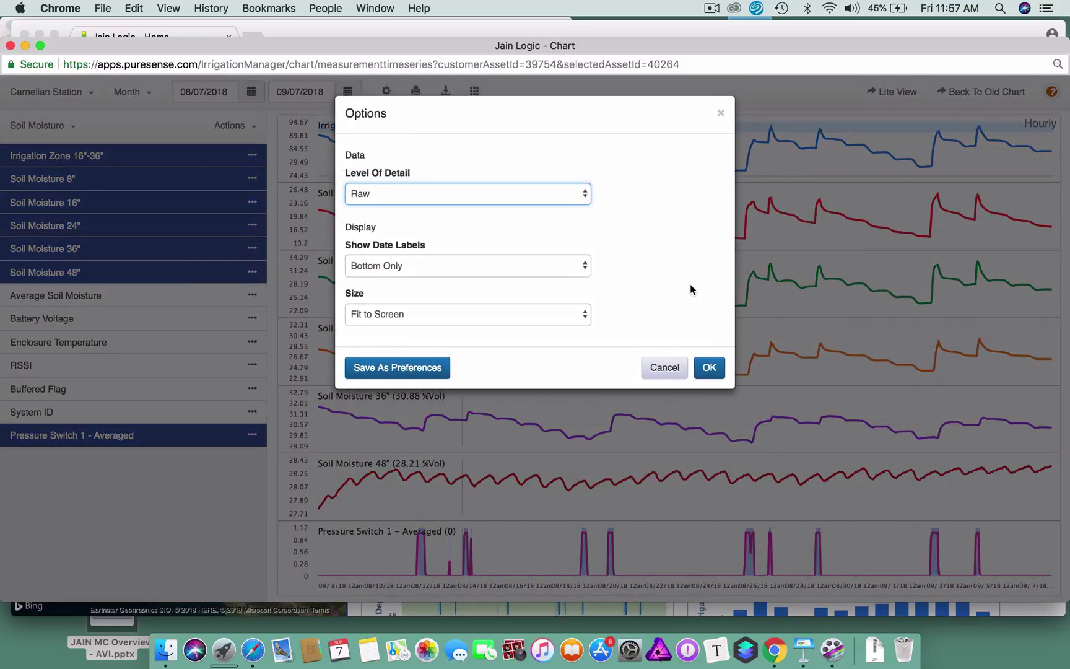
left_click(710, 374)
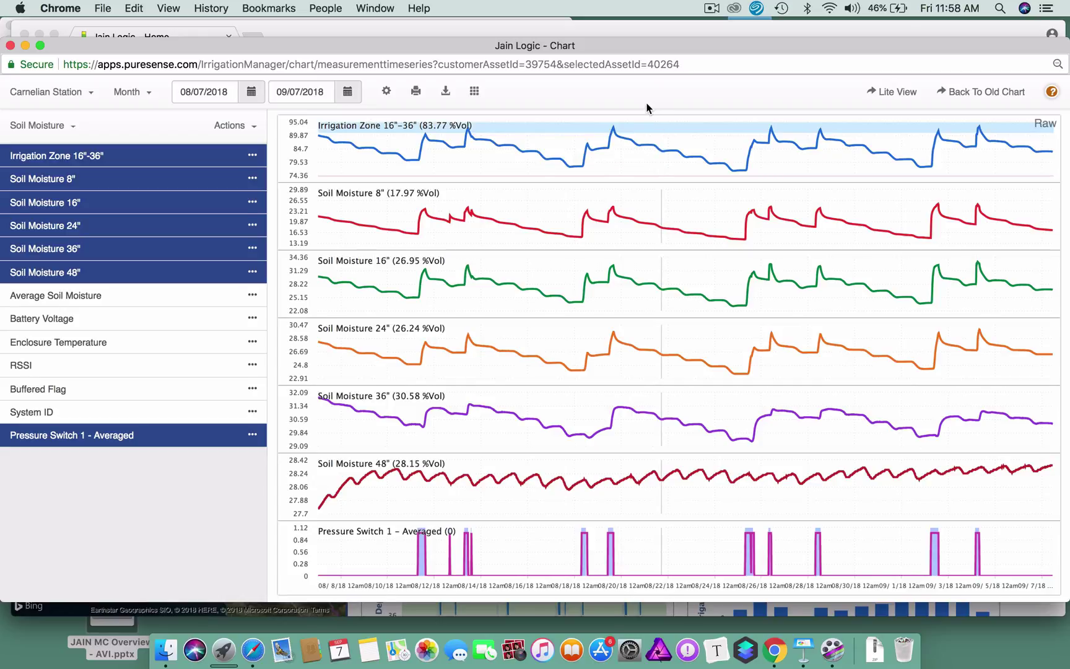
Step: Return the chart's level of detail to Hourly
left_click(386, 91)
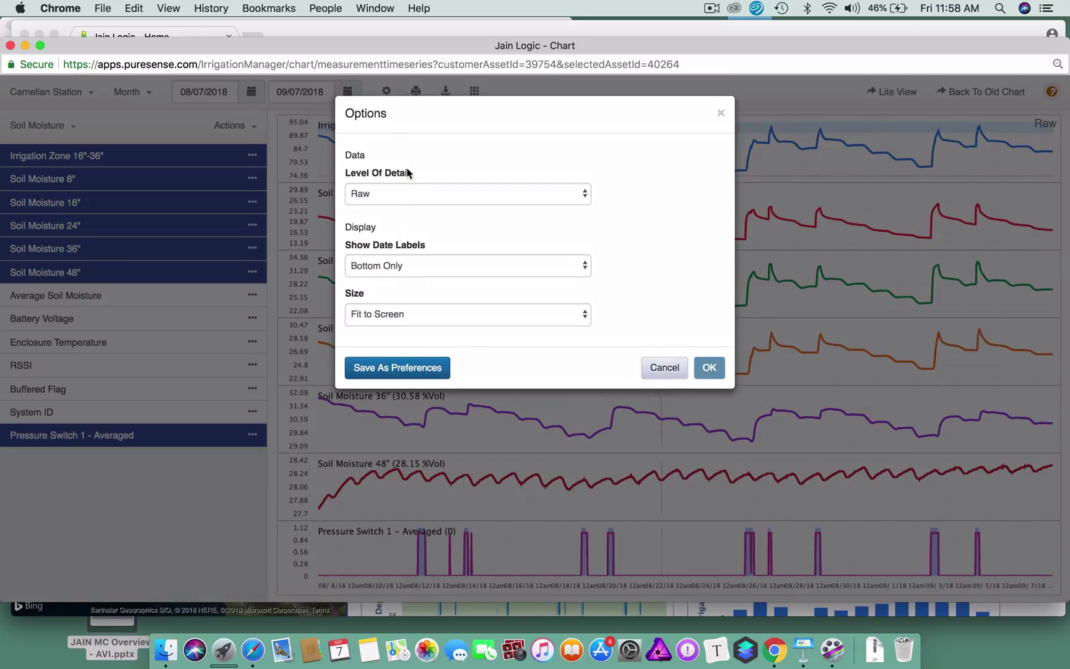
left_click(417, 192)
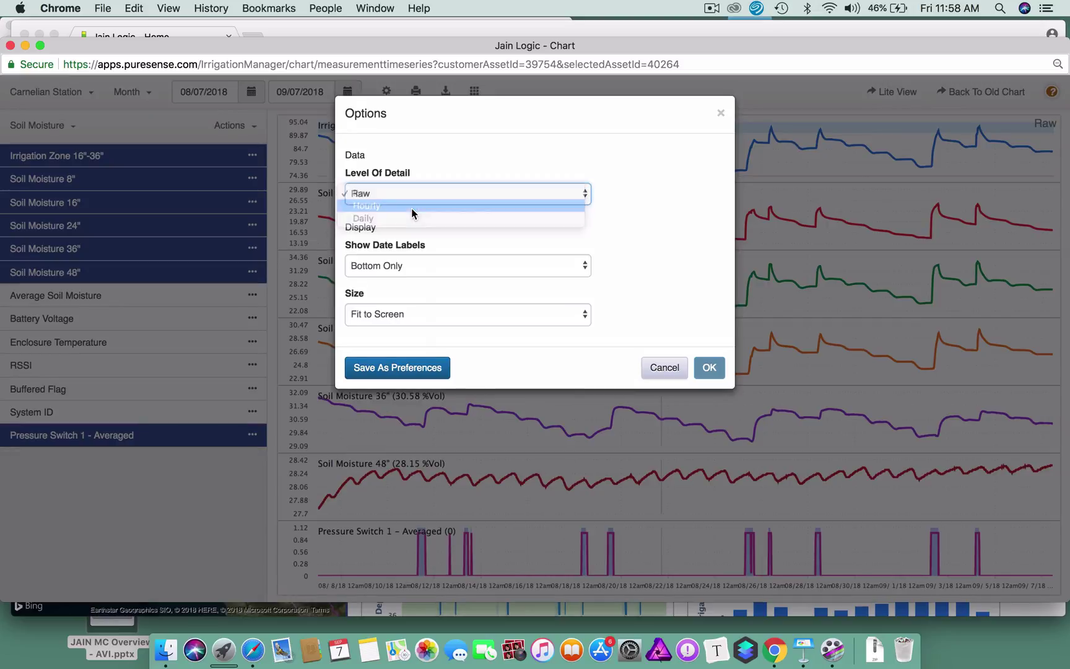
left_click(413, 213)
left_click(710, 367)
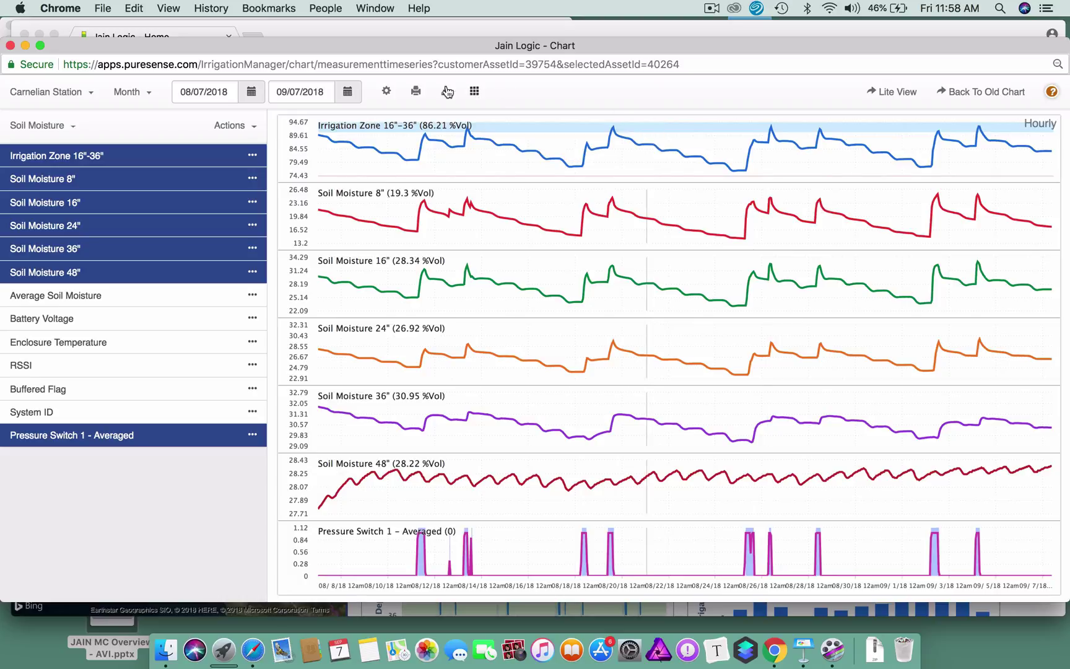
Step: Check the date label choices, set the chart size to Extra Large, and look through the enlarged graphs
left_click(387, 91)
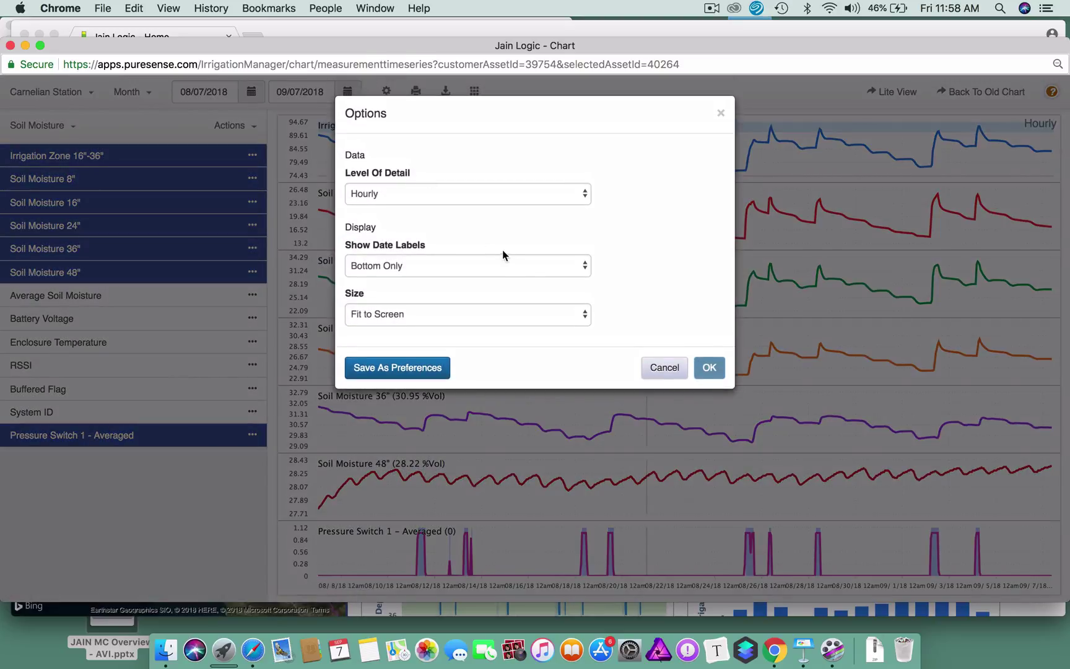
left_click(525, 266)
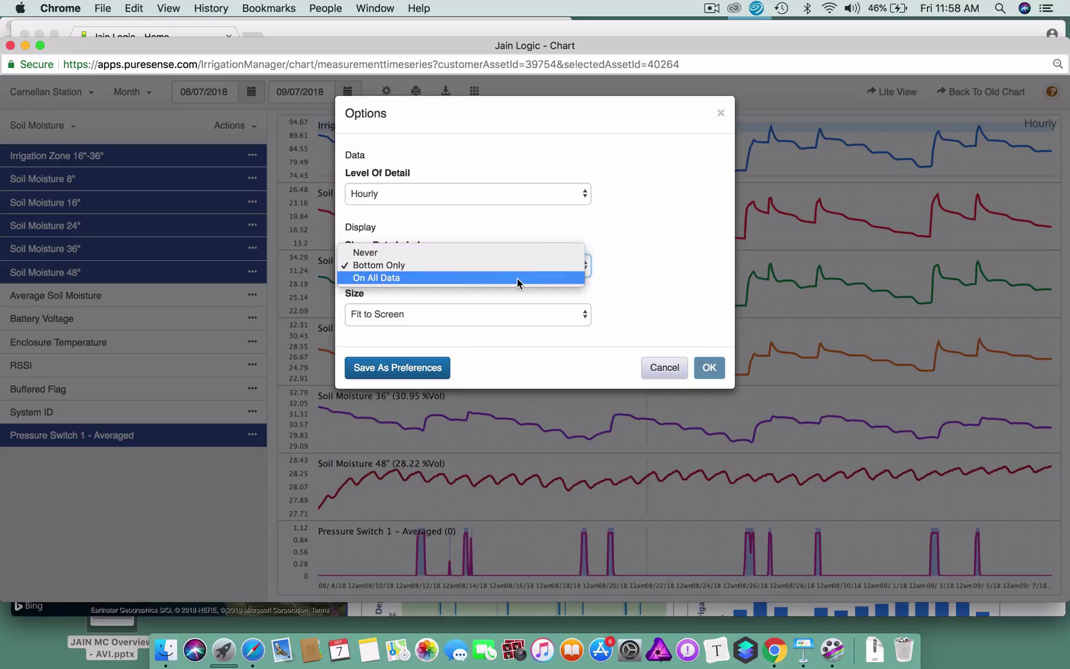
left_click(666, 255)
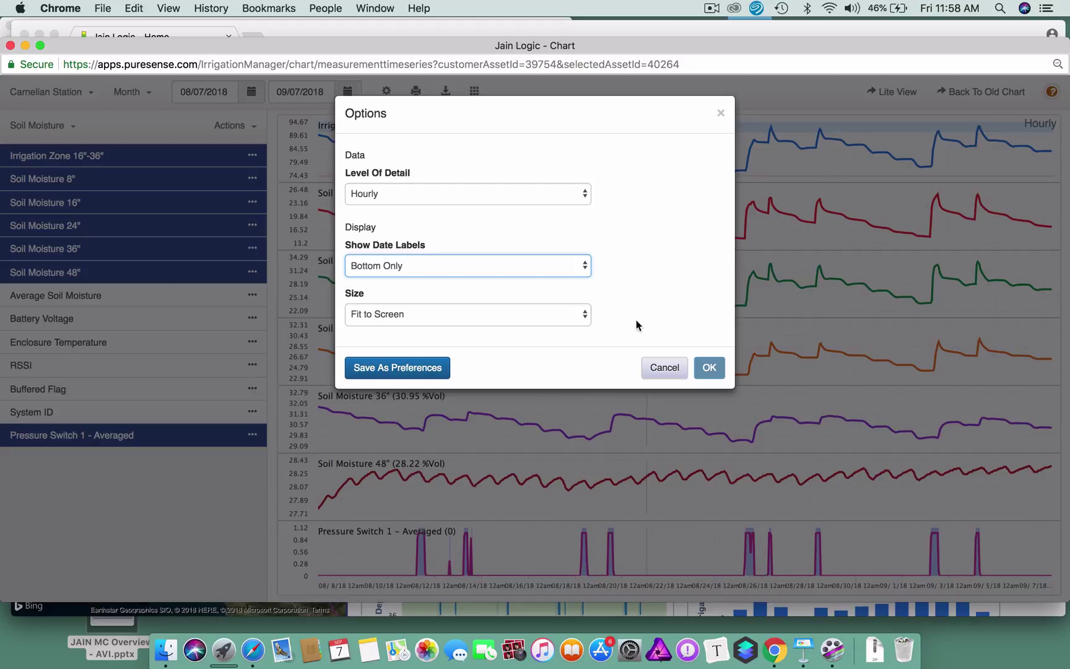
key("Tab")
key("e")
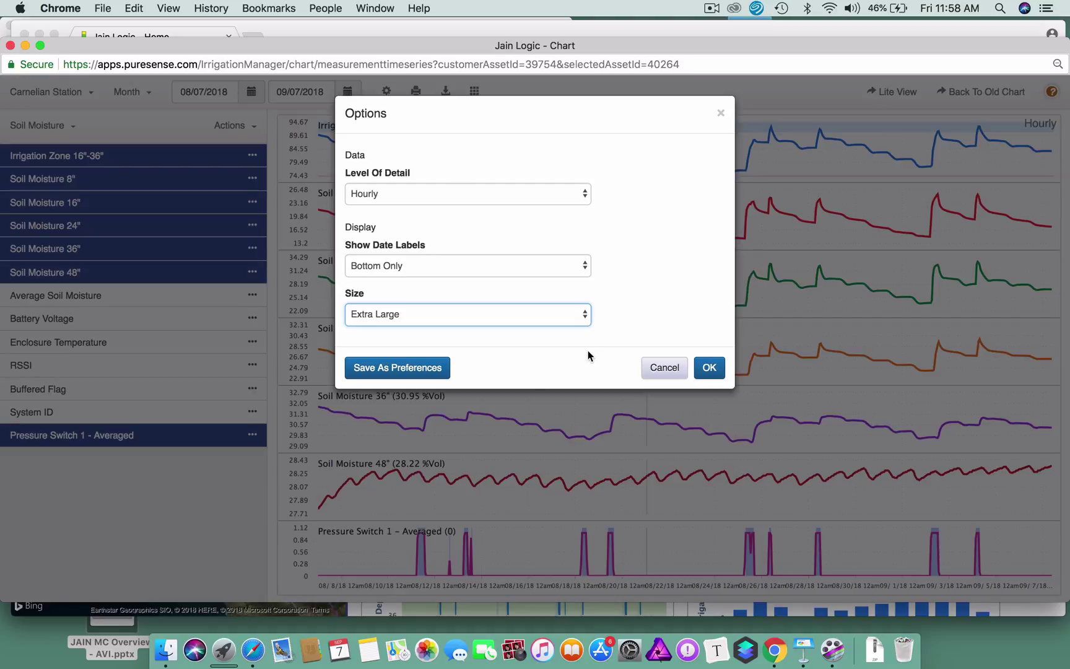
left_click(710, 367)
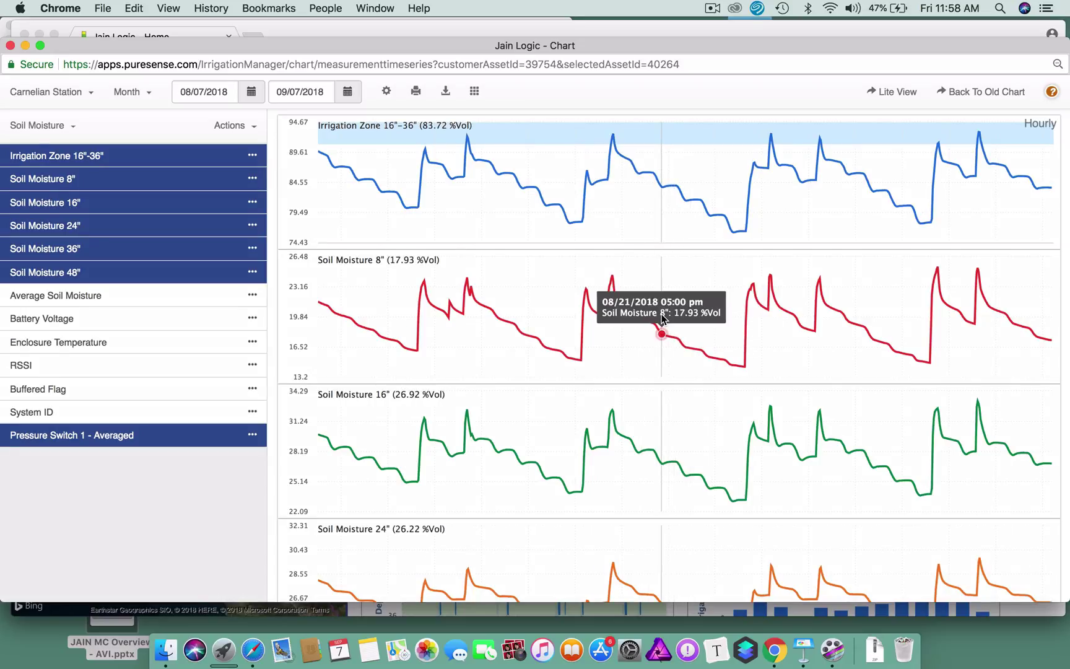
scroll(661, 319, "down", 5)
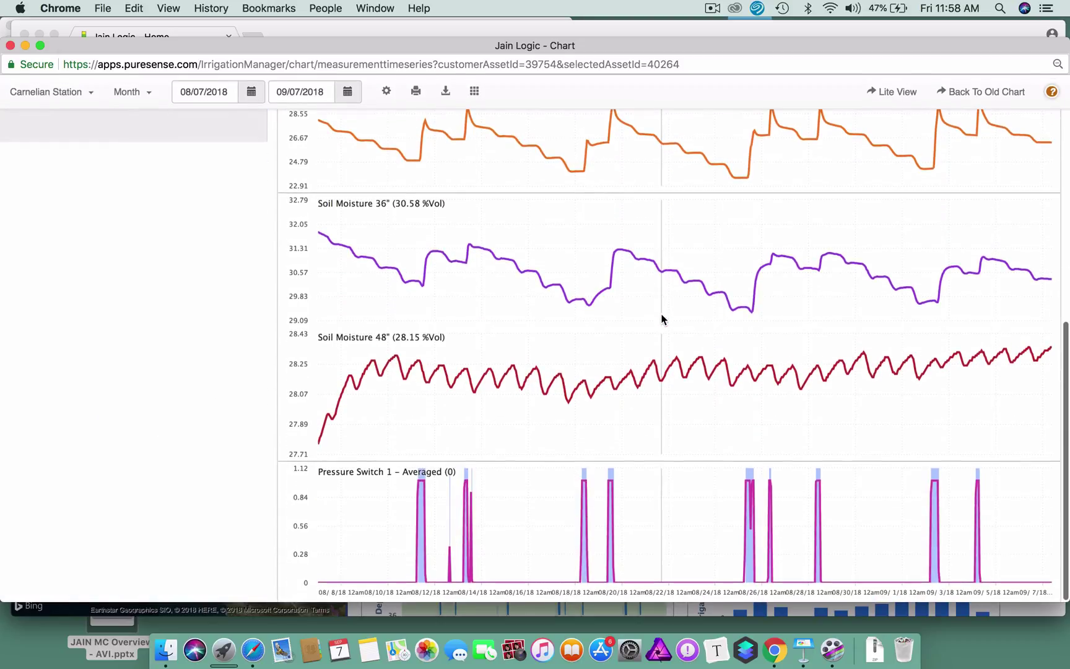
scroll(661, 319, "up", 5)
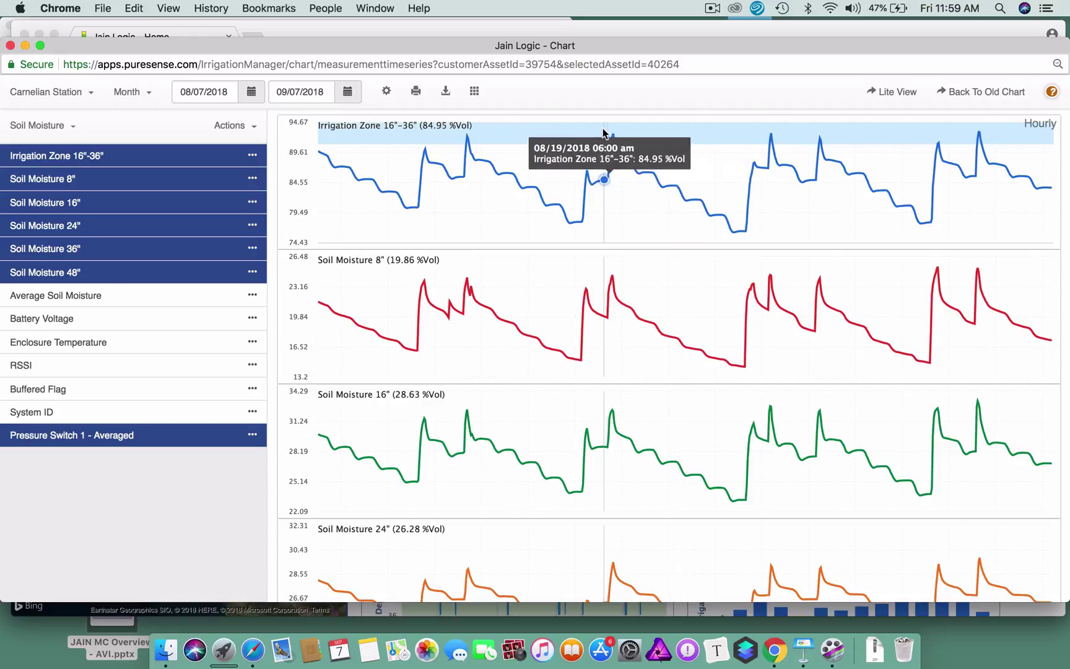
Step: Set the chart size to Medium in the chart options and apply it
left_click(388, 94)
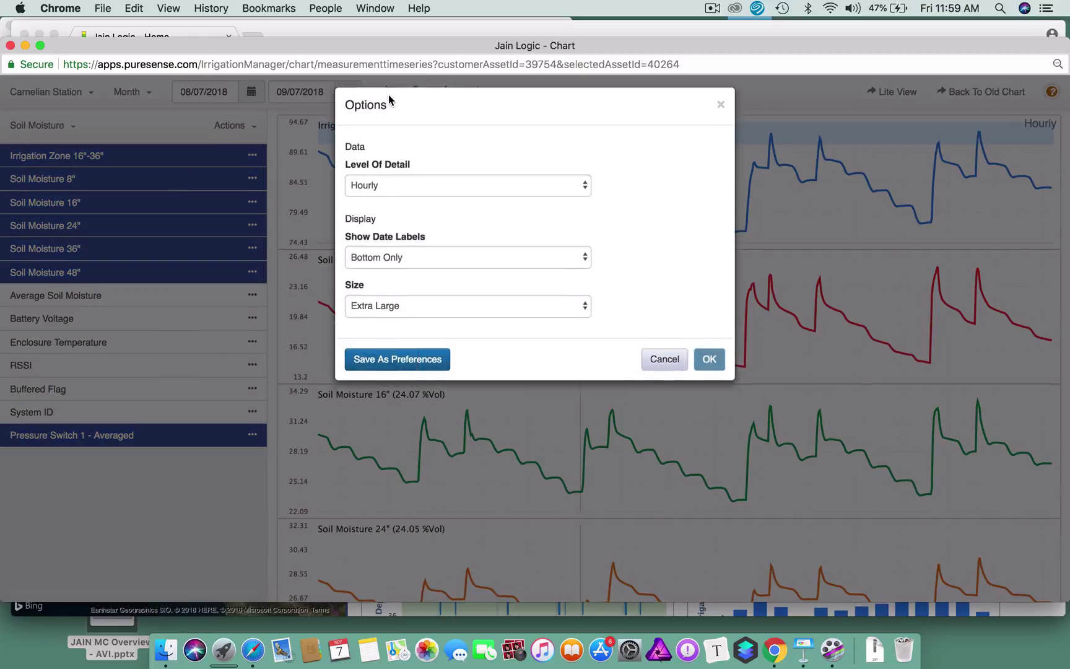
left_click(581, 313)
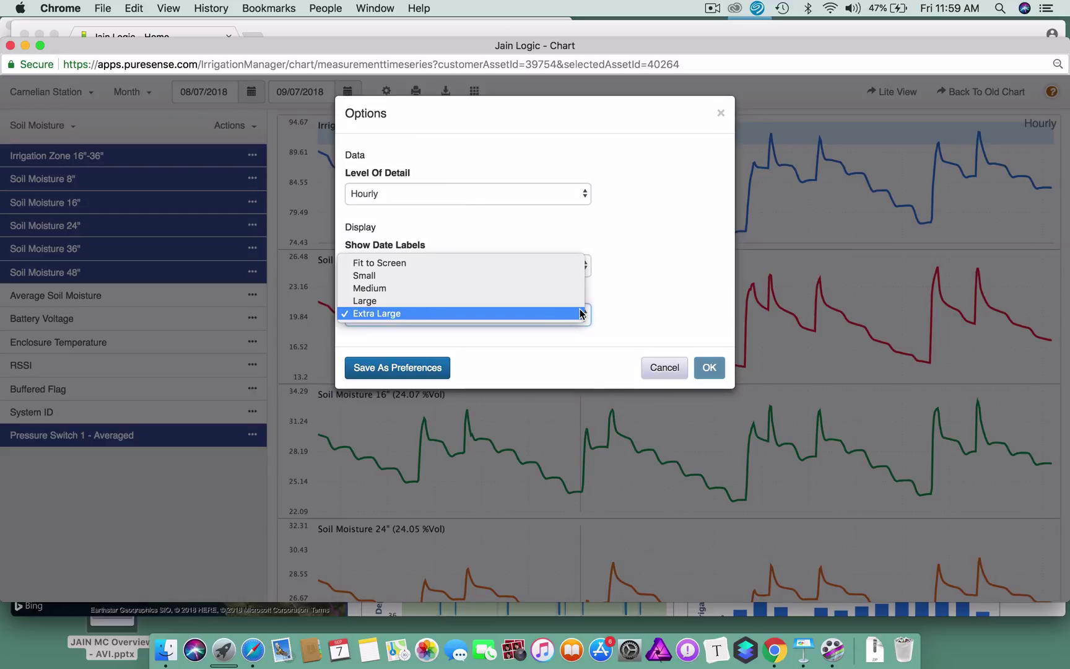
left_click(517, 288)
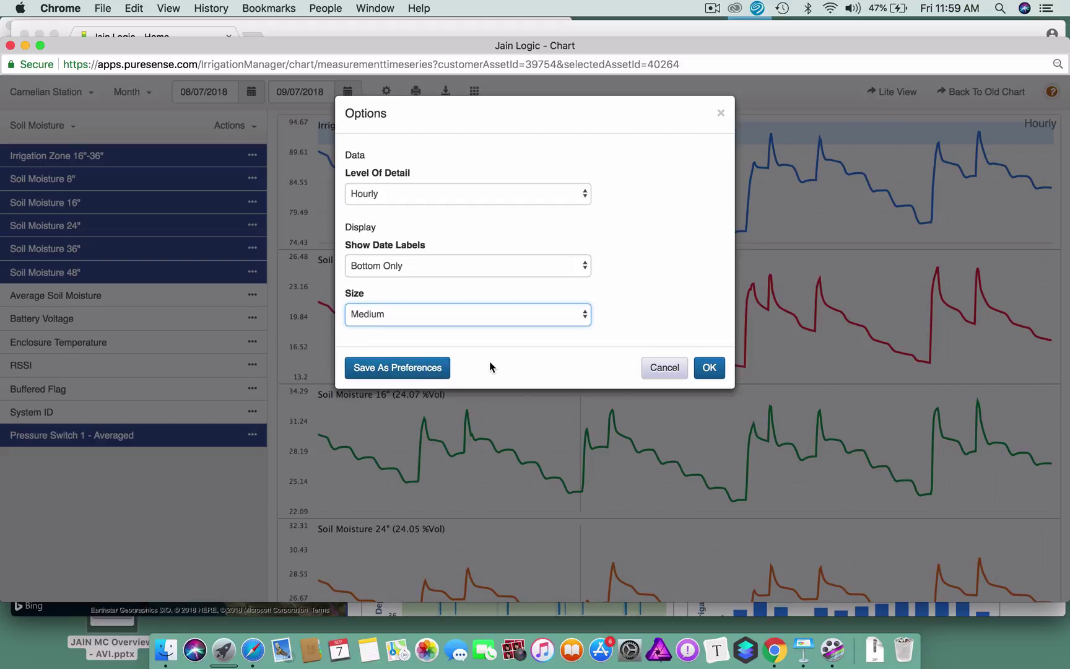
left_click(710, 368)
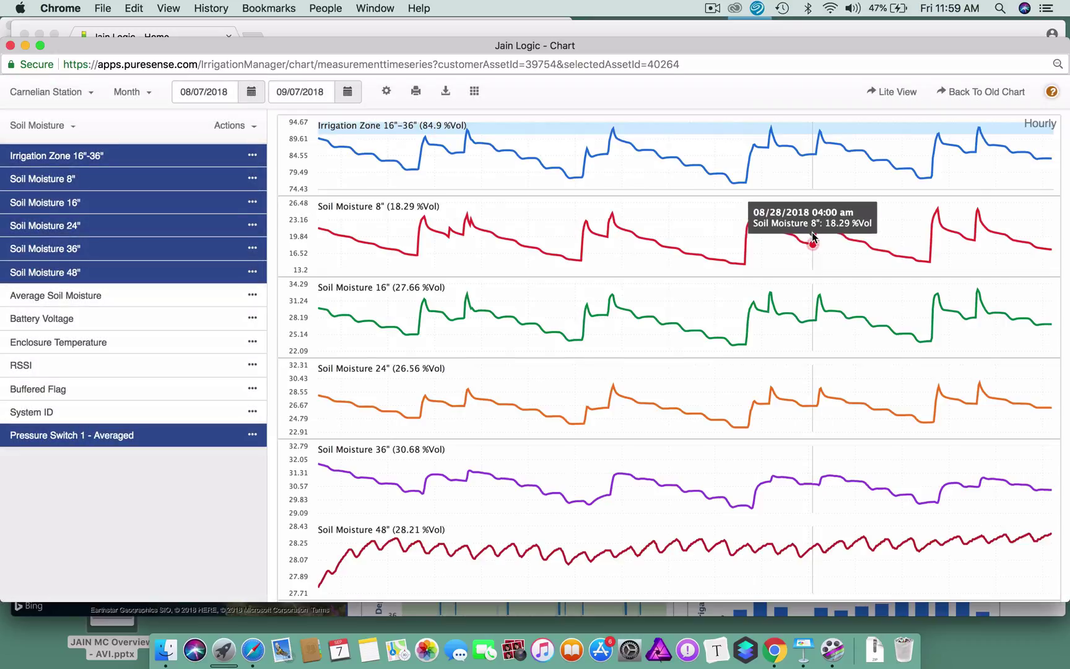
Step: Preview the chart printout in Landscape layout, check the available print destinations, and leave without printing
left_click(415, 94)
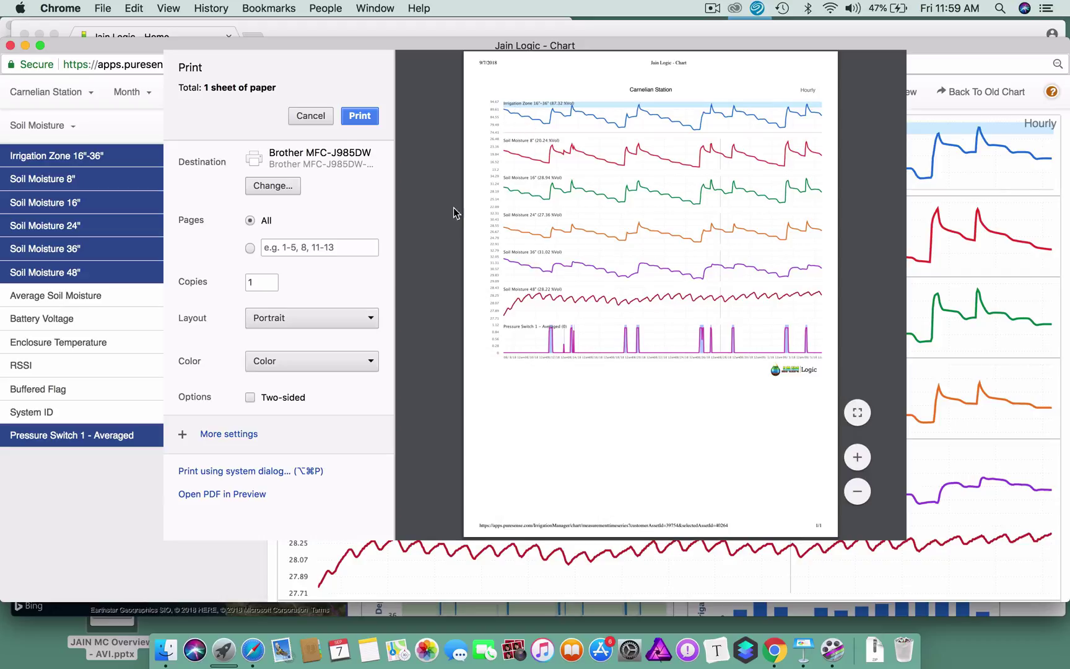
left_click(367, 322)
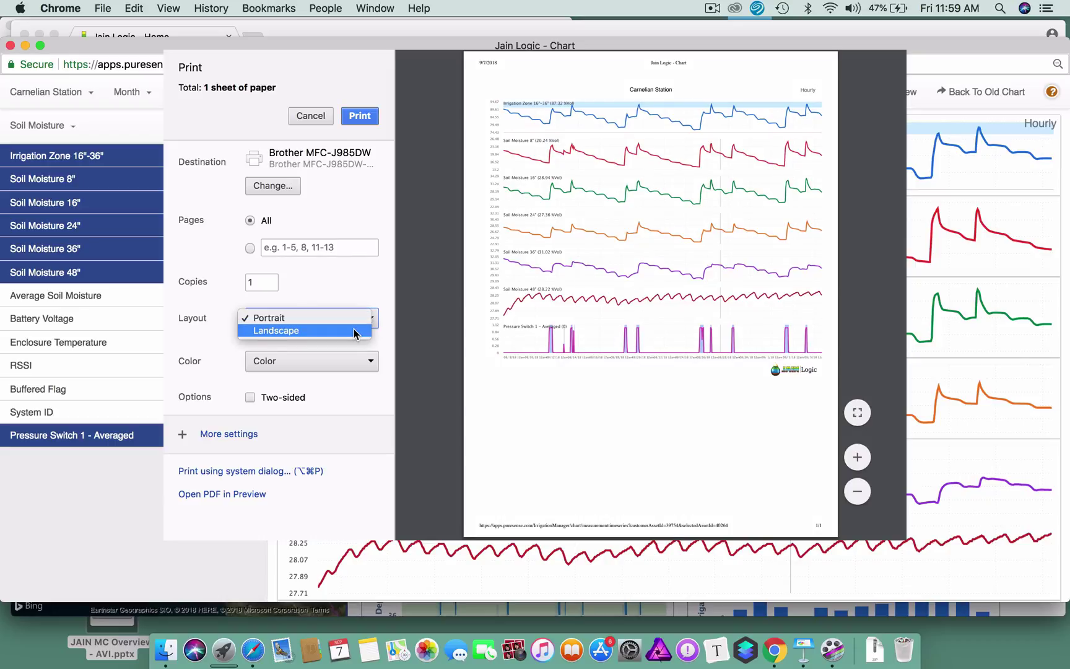
left_click(358, 332)
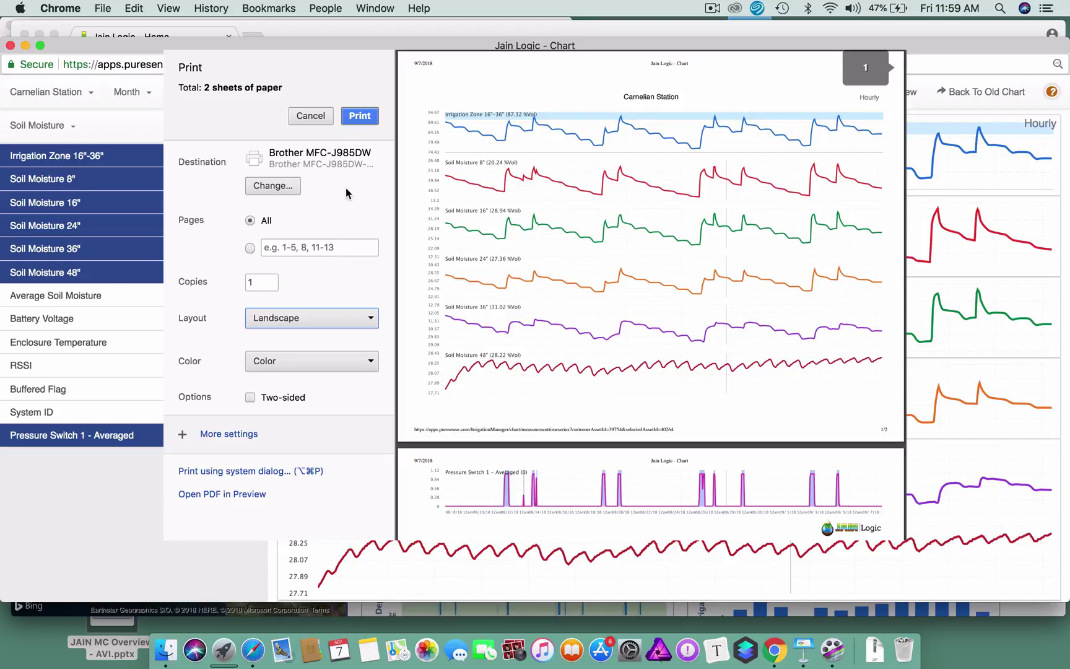
left_click(290, 189)
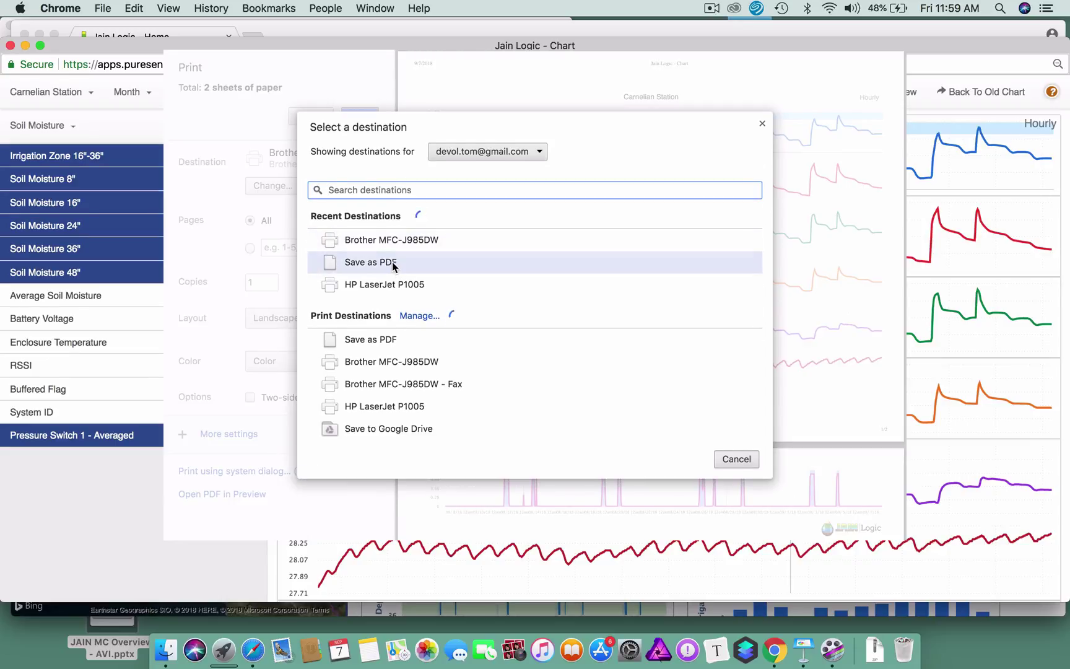
left_click(762, 124)
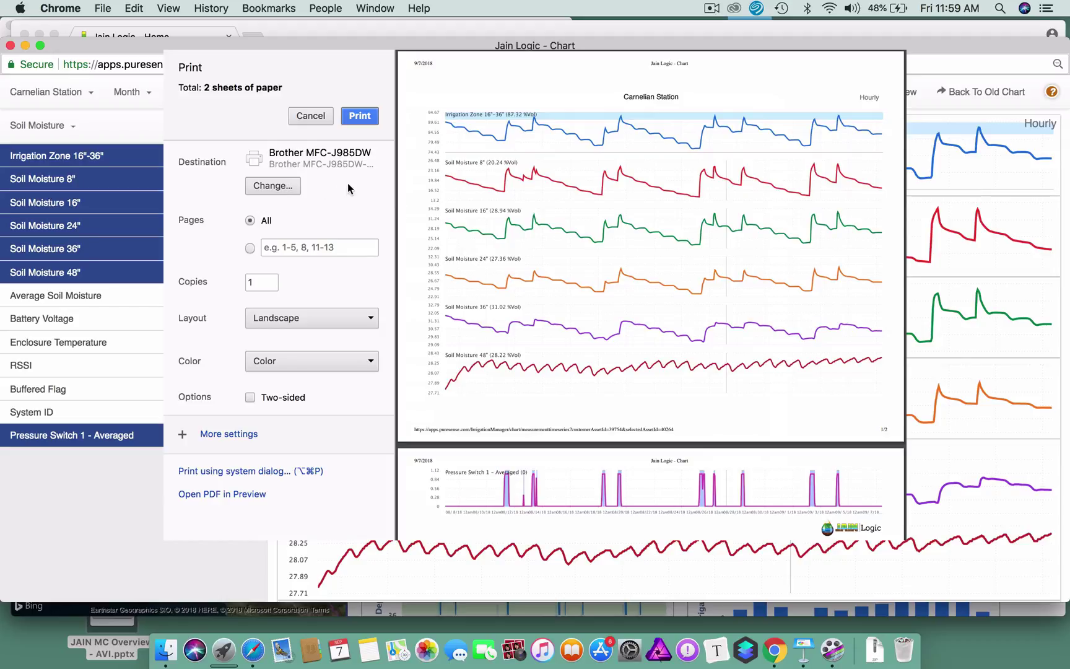
left_click(311, 117)
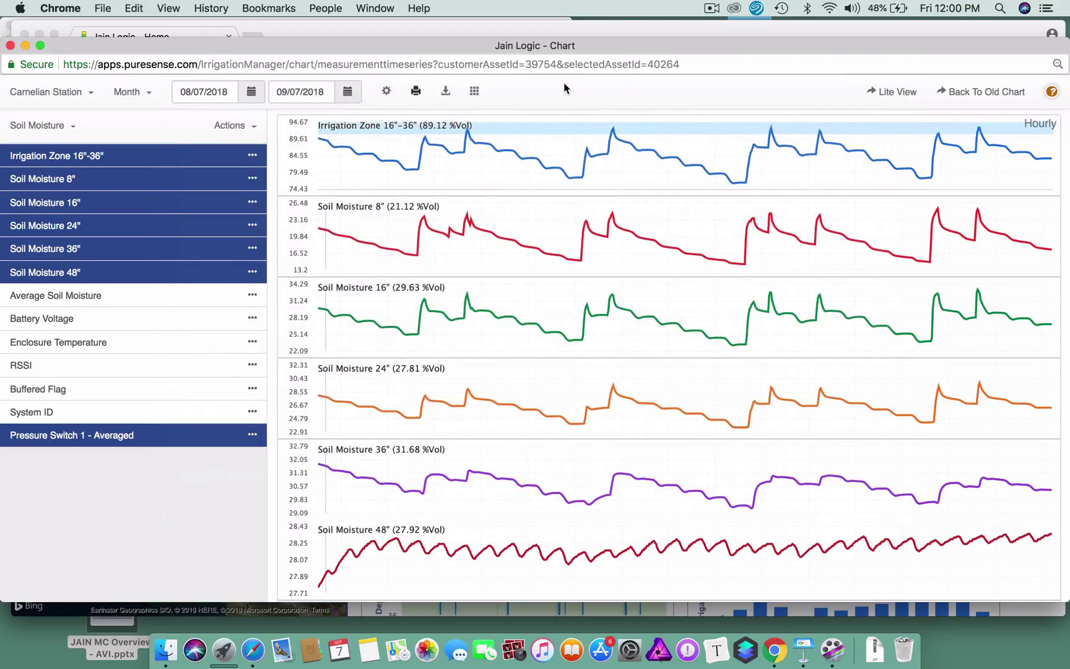
Step: Download the Carnelian Station chart data as a CSV file and open the downloaded file
left_click(446, 93)
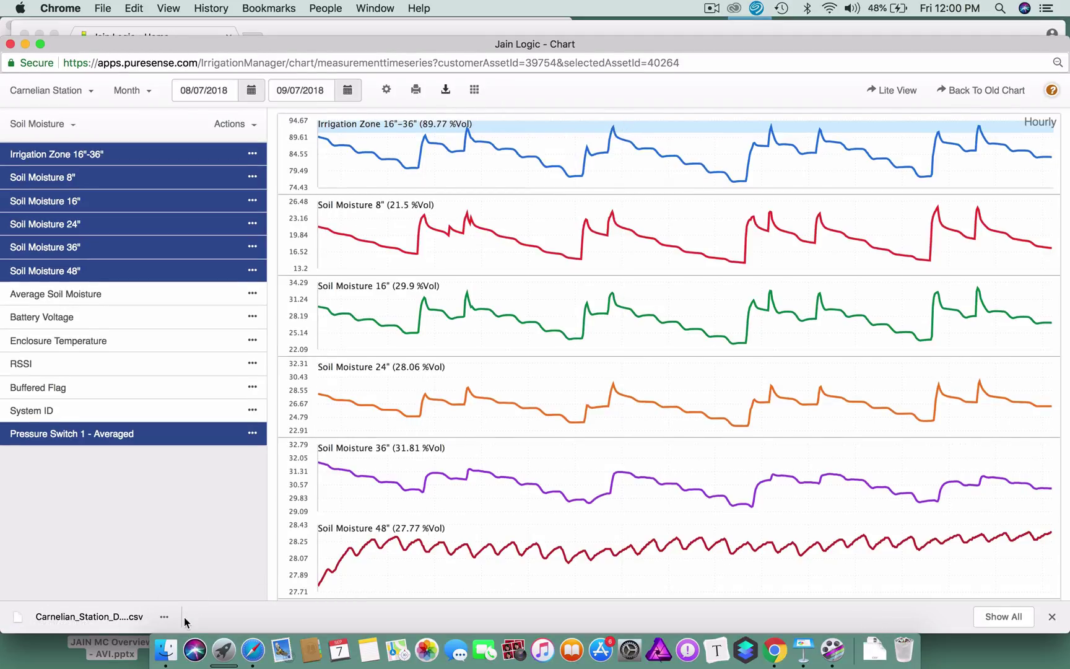
left_click(163, 617)
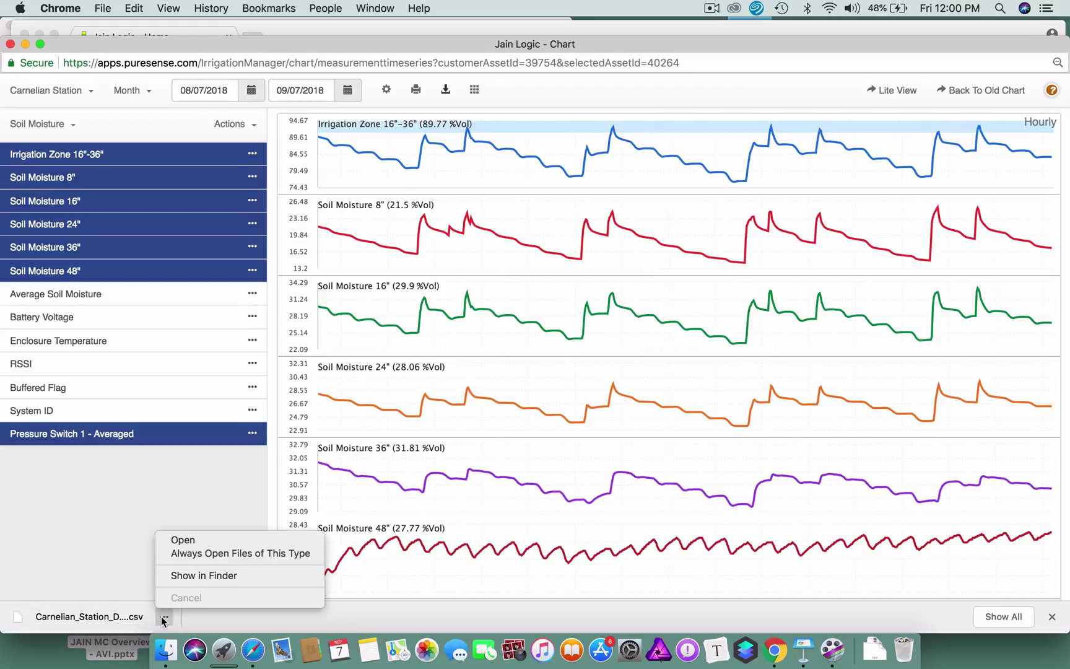
left_click(197, 542)
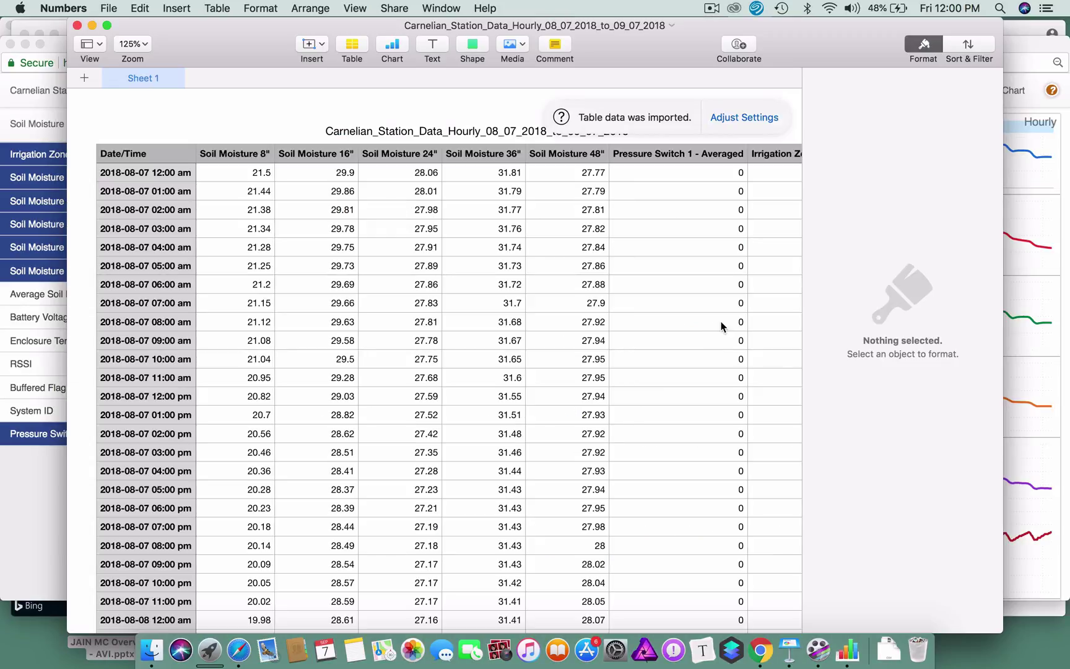
Step: Look through the hourly readings in the exported spreadsheet, close it and return to the chart
scroll(749, 270, "down", 5)
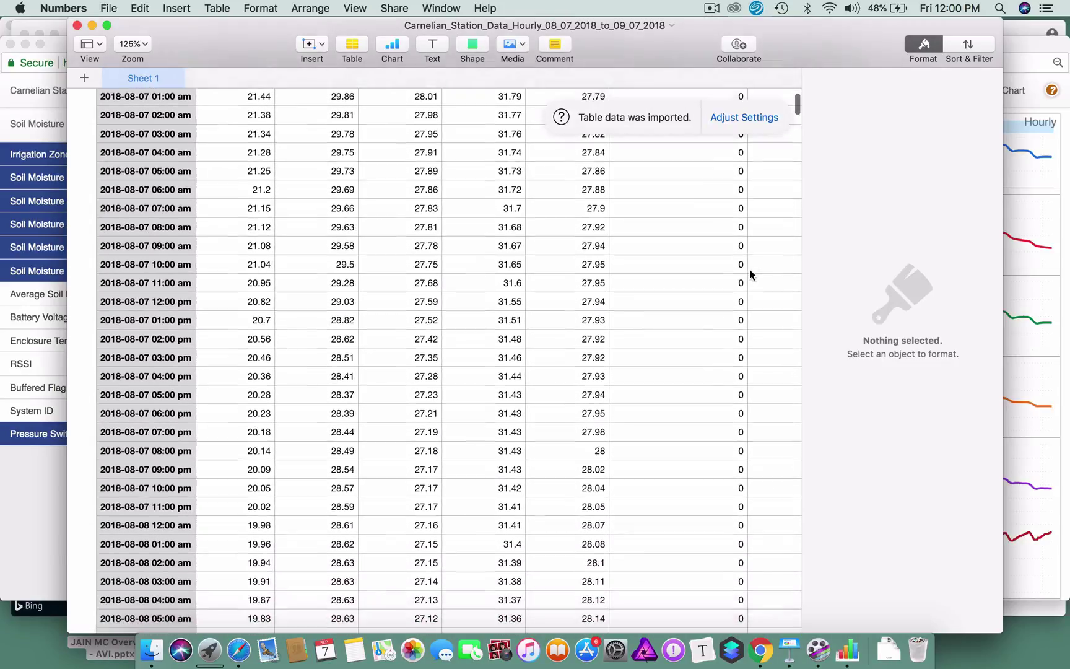
scroll(750, 270, "down", 8)
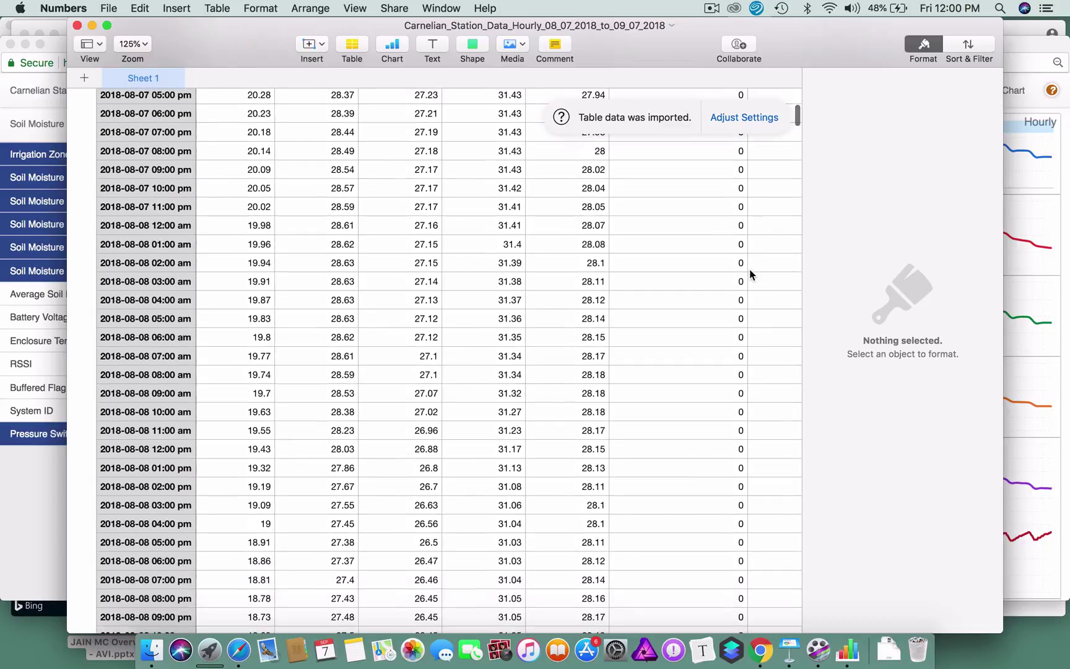
scroll(750, 275, "up", 10)
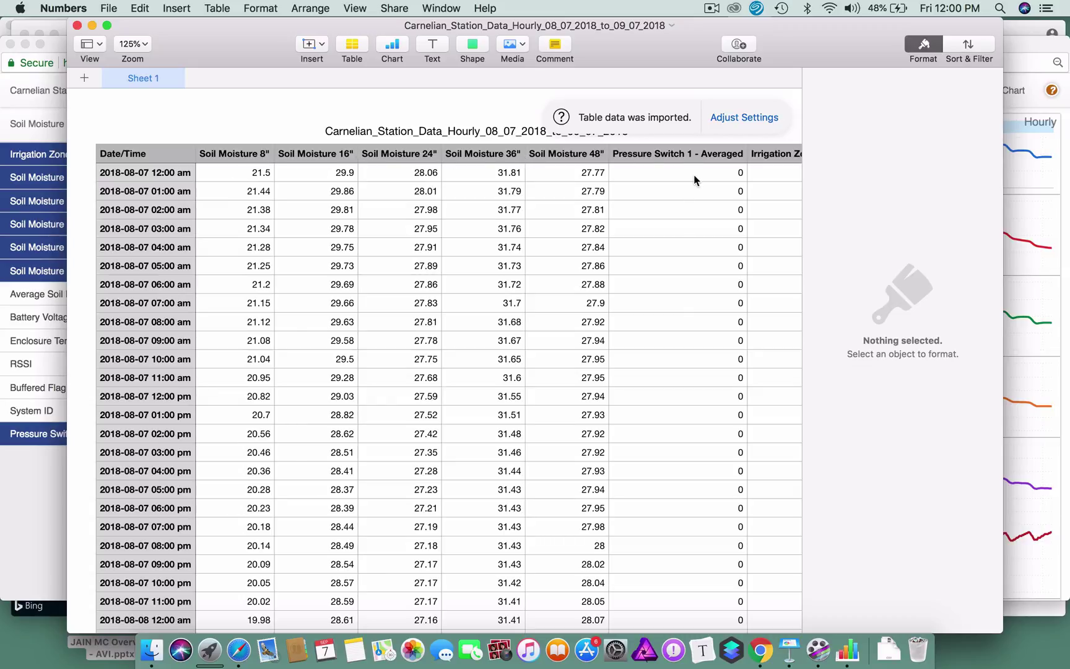
left_click(78, 25)
key("super+q")
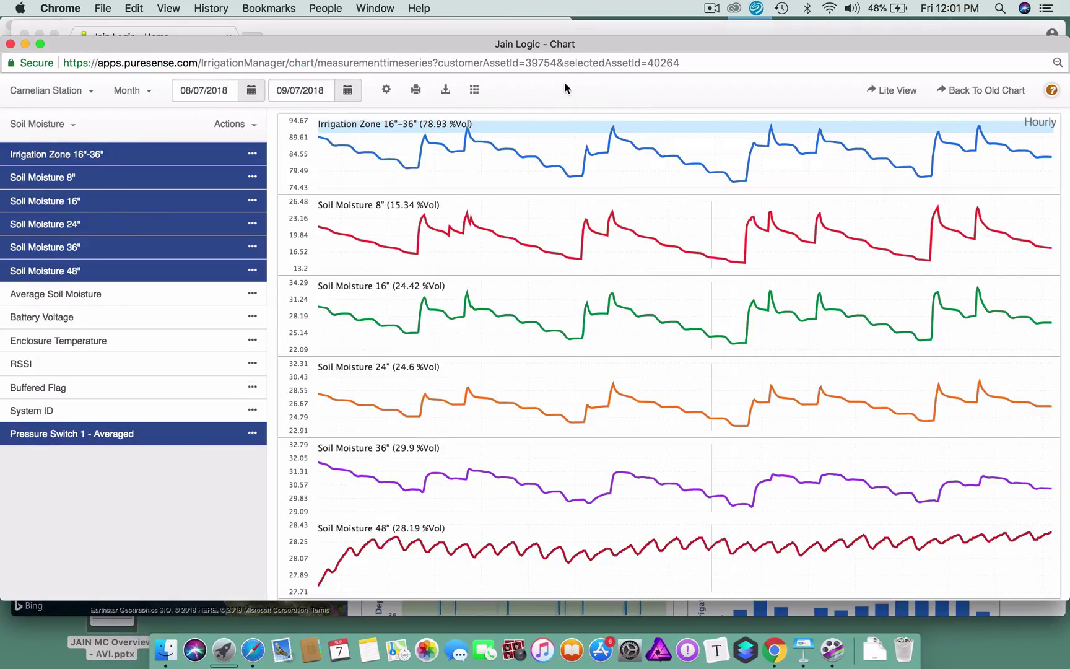
Step: Review the data statistics for the charted measurements and close them
left_click(475, 90)
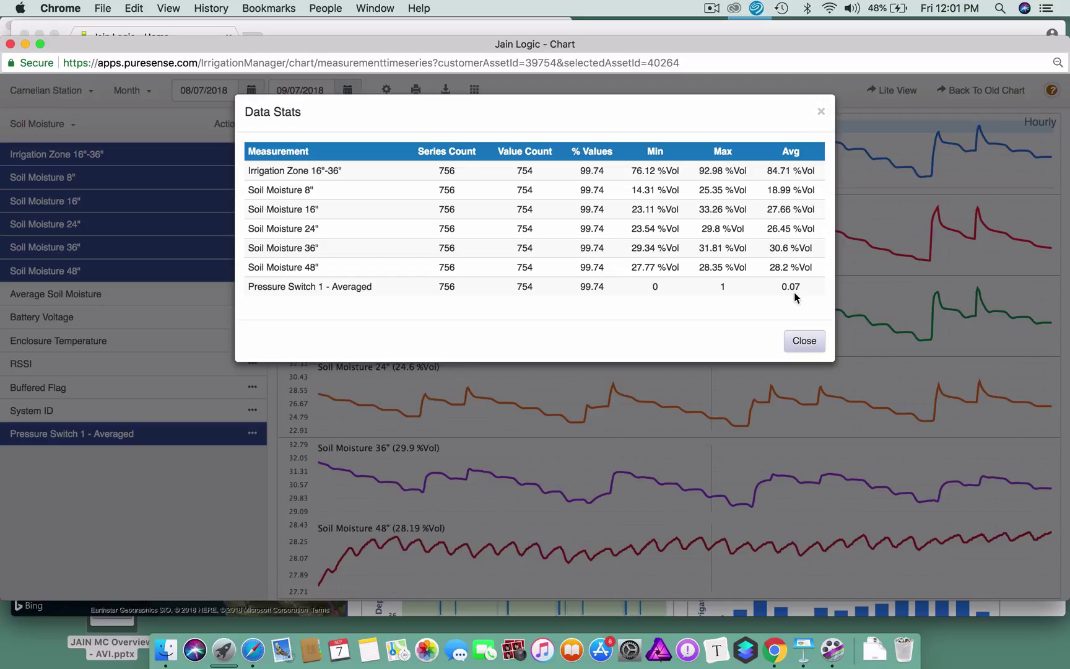
left_click(804, 341)
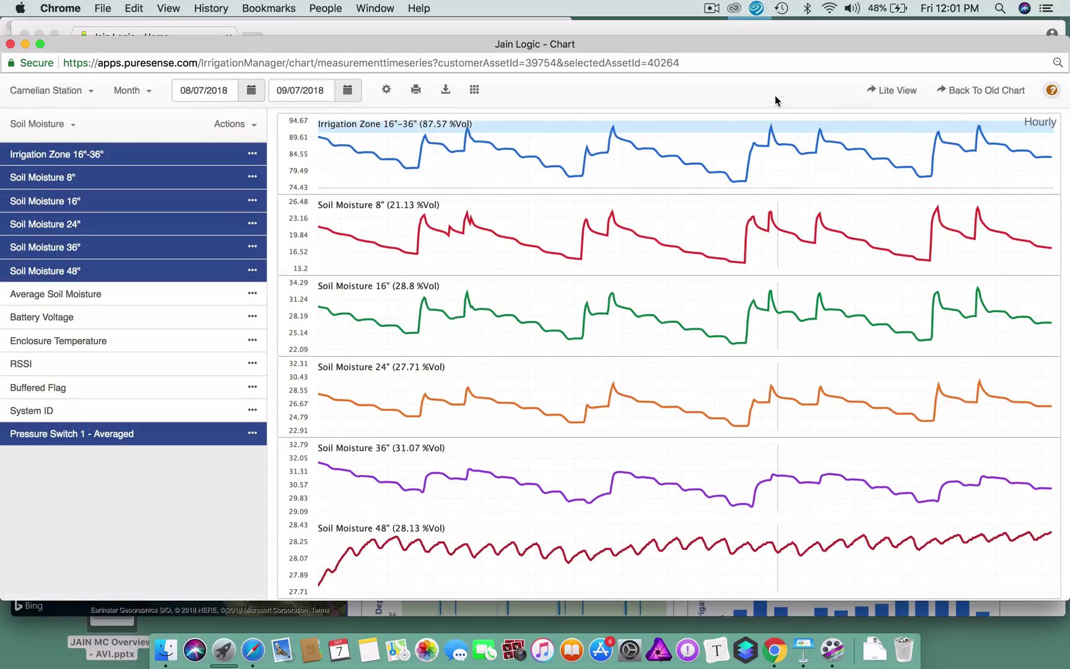
Step: View the chart in Lite View and in the old chart layout, returning to the full new chart each time
left_click(892, 93)
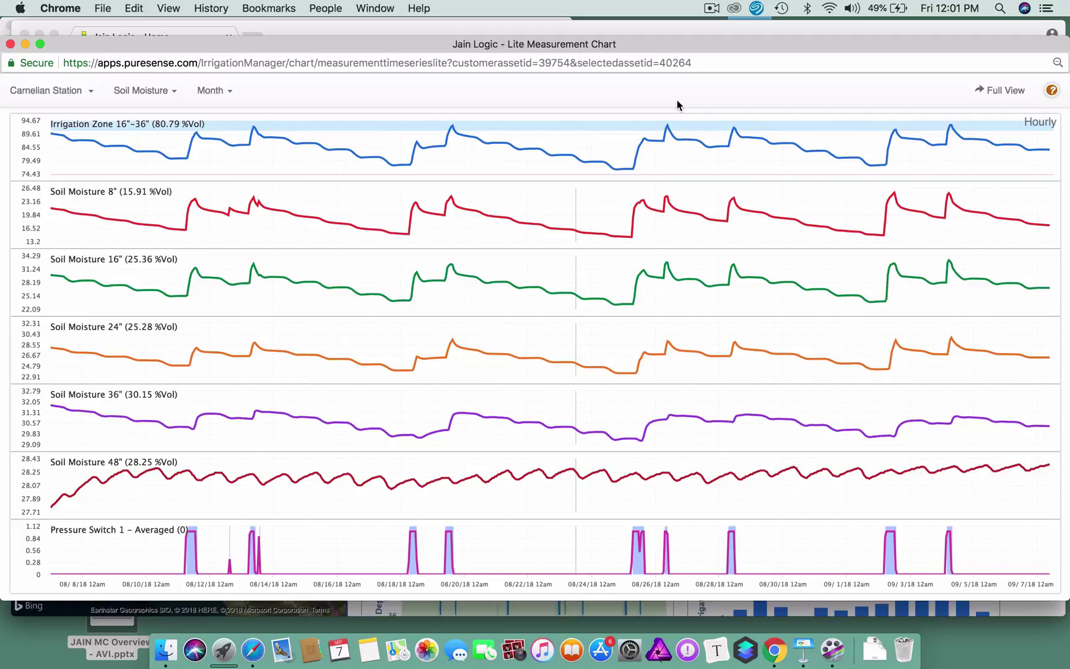
left_click(991, 91)
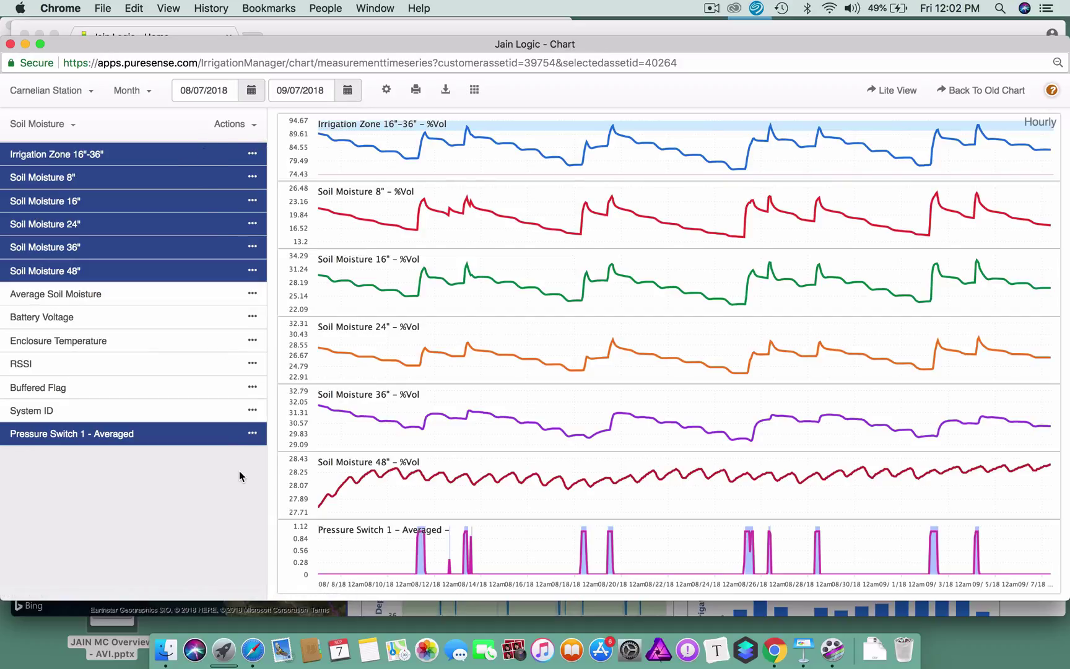
left_click(988, 92)
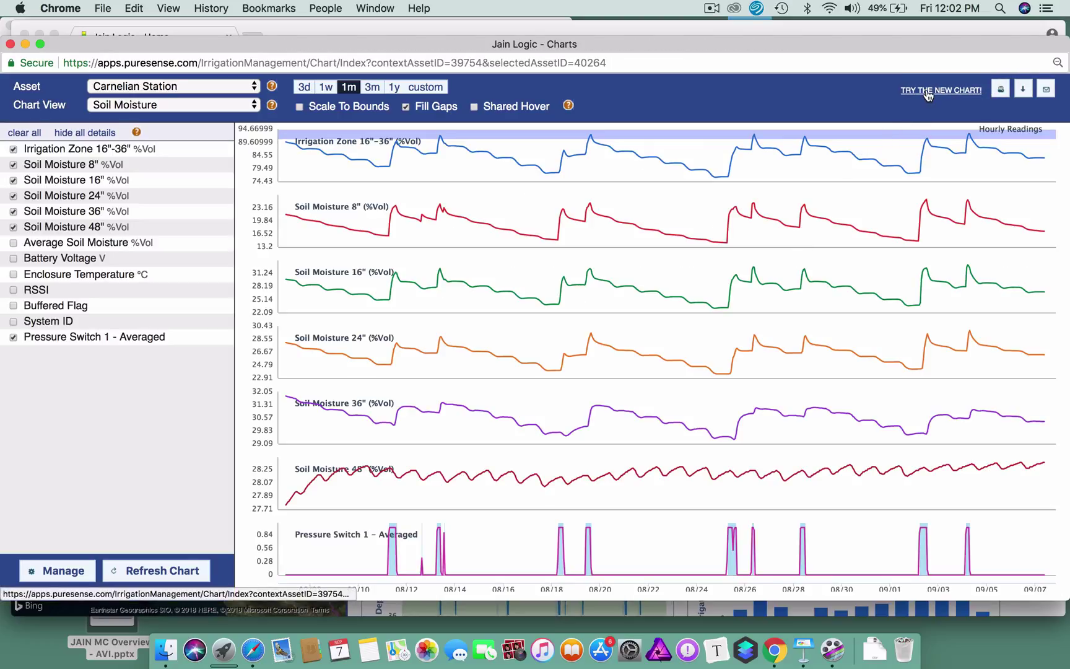
left_click(928, 91)
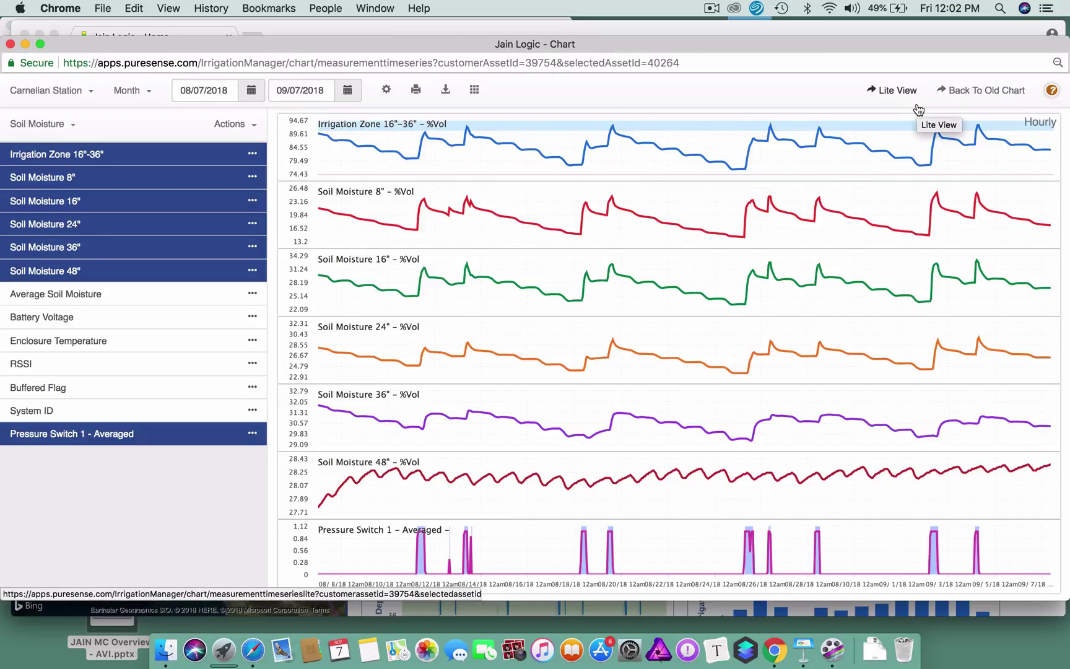
mouse_move(1053, 92)
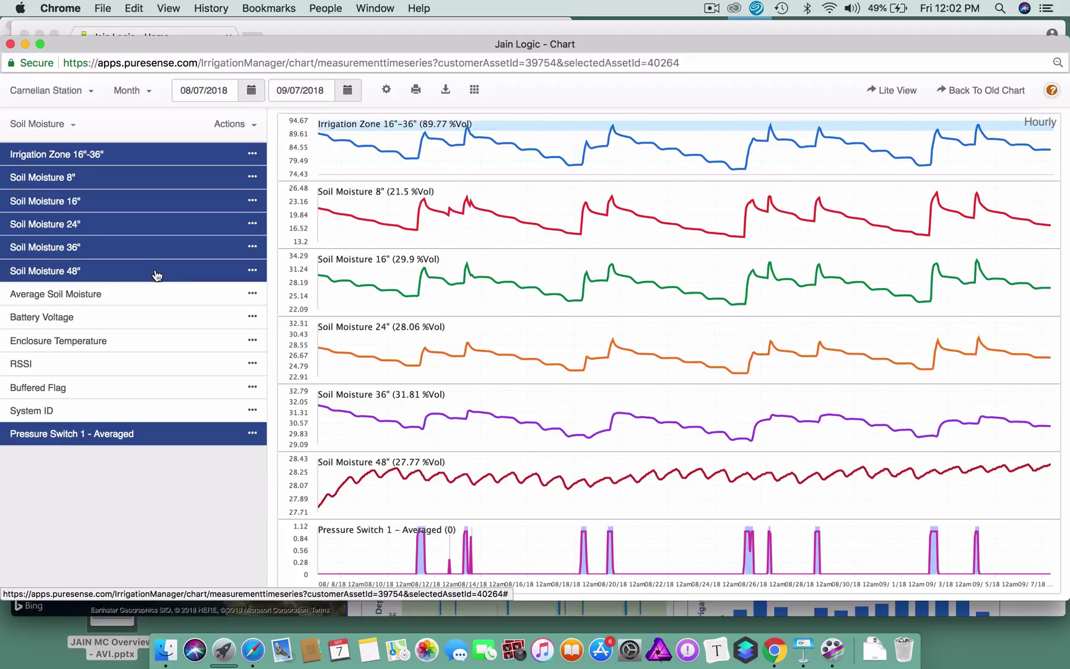
Step: Add the Average Soil Moisture graph to the chart, view it, and remove it again
left_click(132, 295)
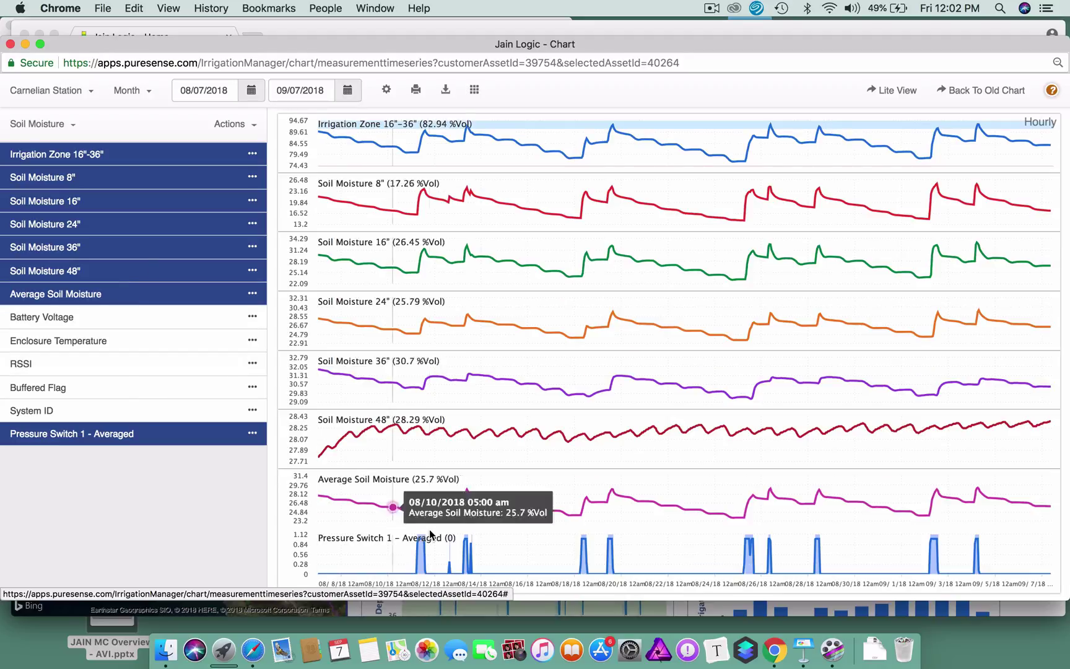
left_click(201, 298)
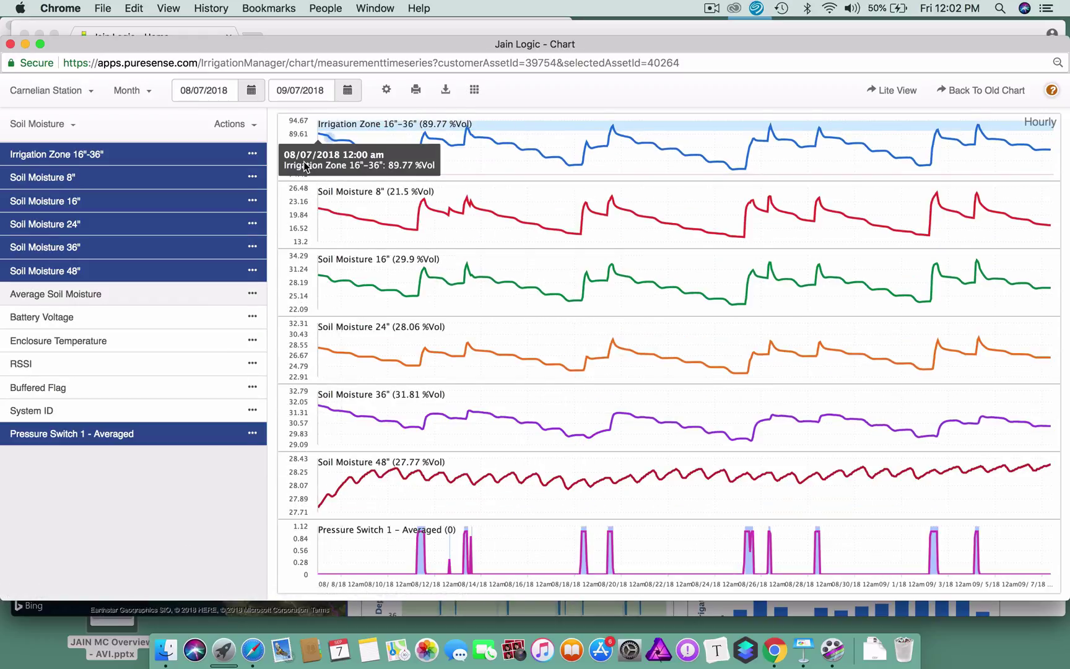
Step: Set the Wet bound of the Irrigation Zone 16"-36" measurement to 94 and save the bounds
left_click(253, 156)
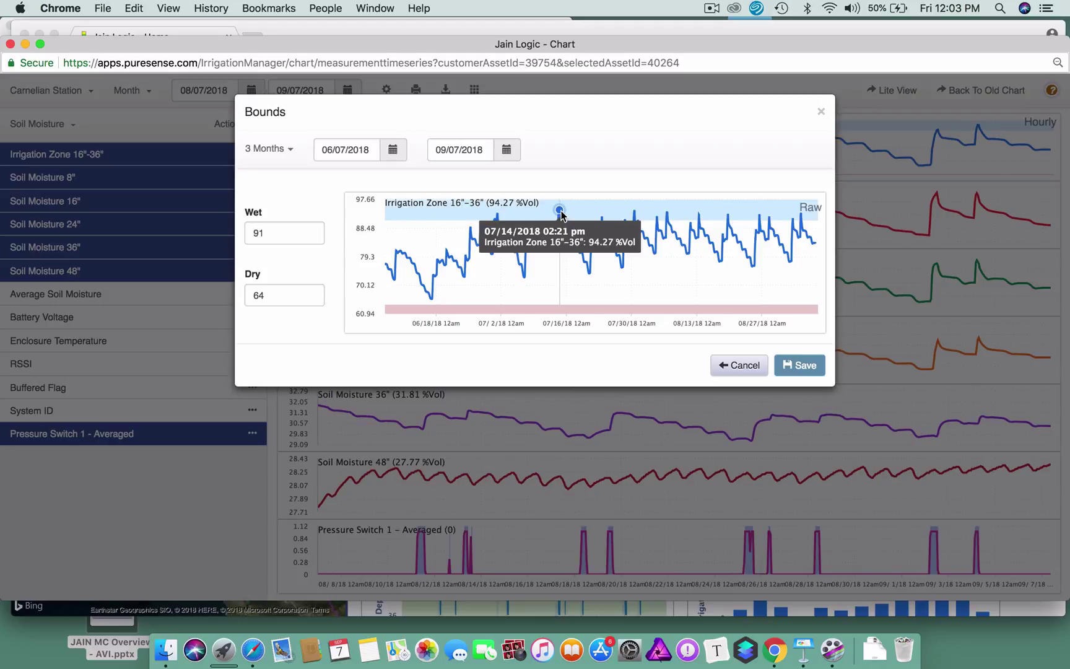
left_click(278, 230)
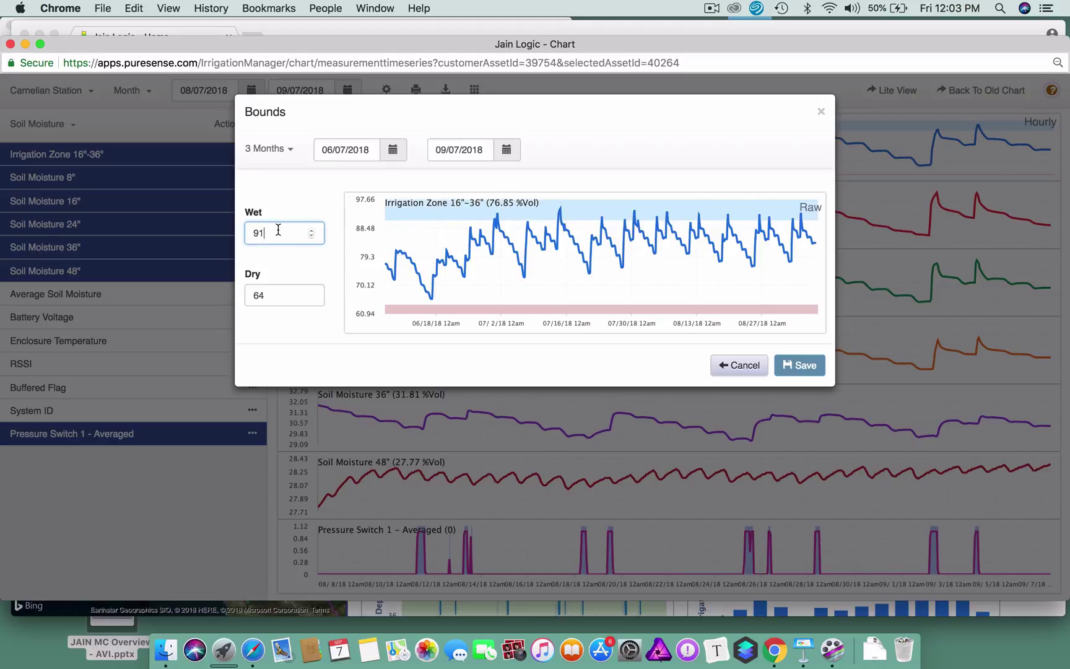
key("BackSpace")
type("4")
key("Tab")
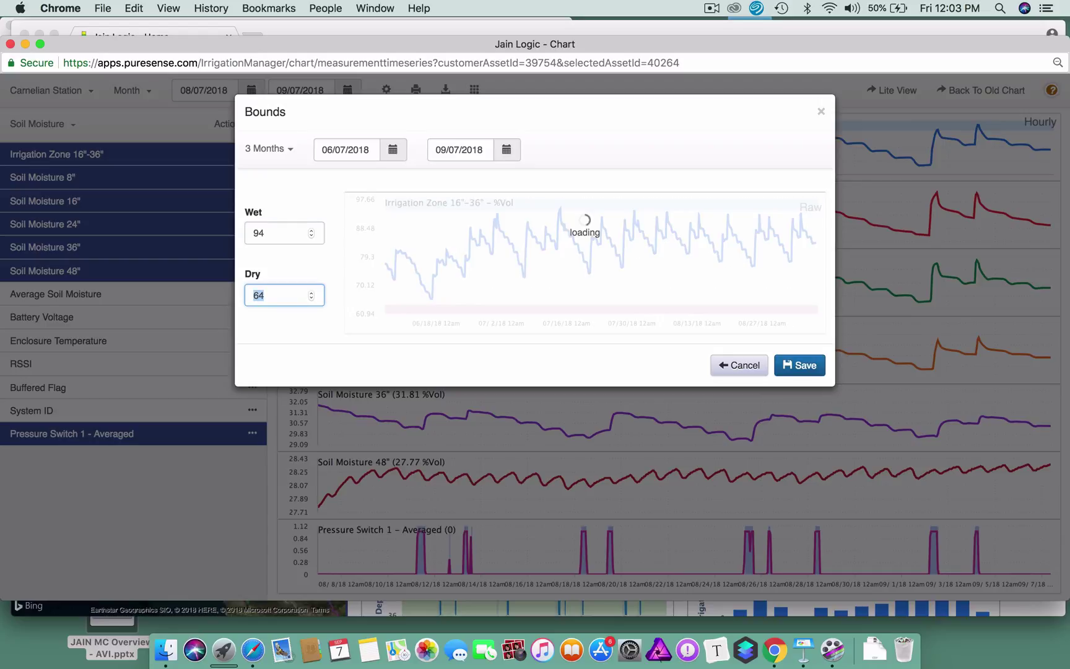
left_click(798, 365)
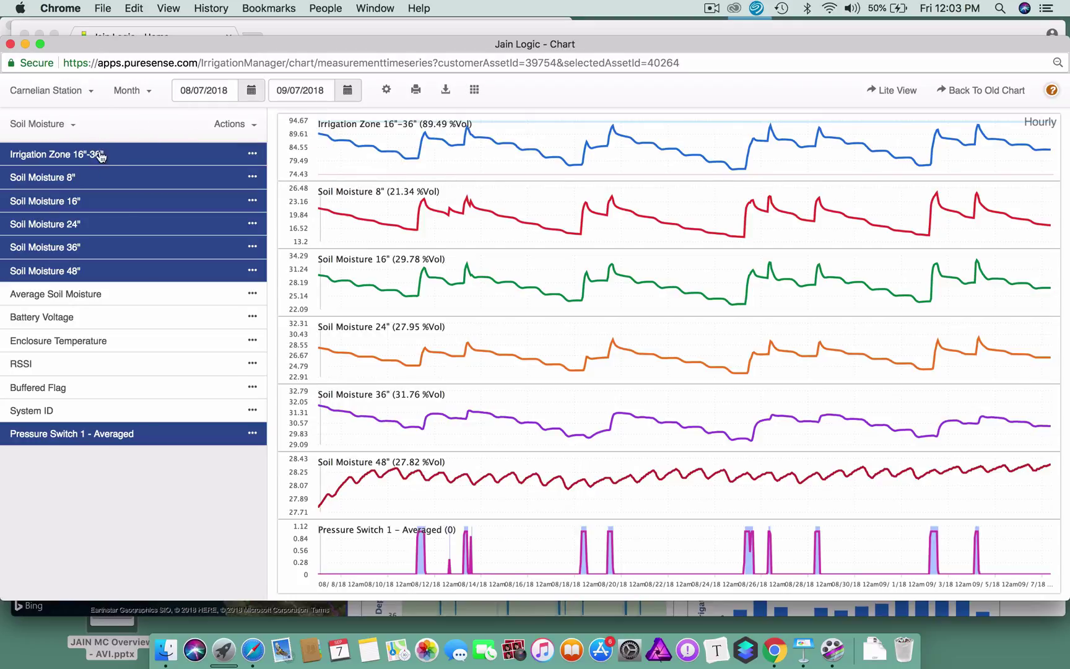
Step: Look at the Support chart view and return to the Soil Moisture chart view
left_click(74, 127)
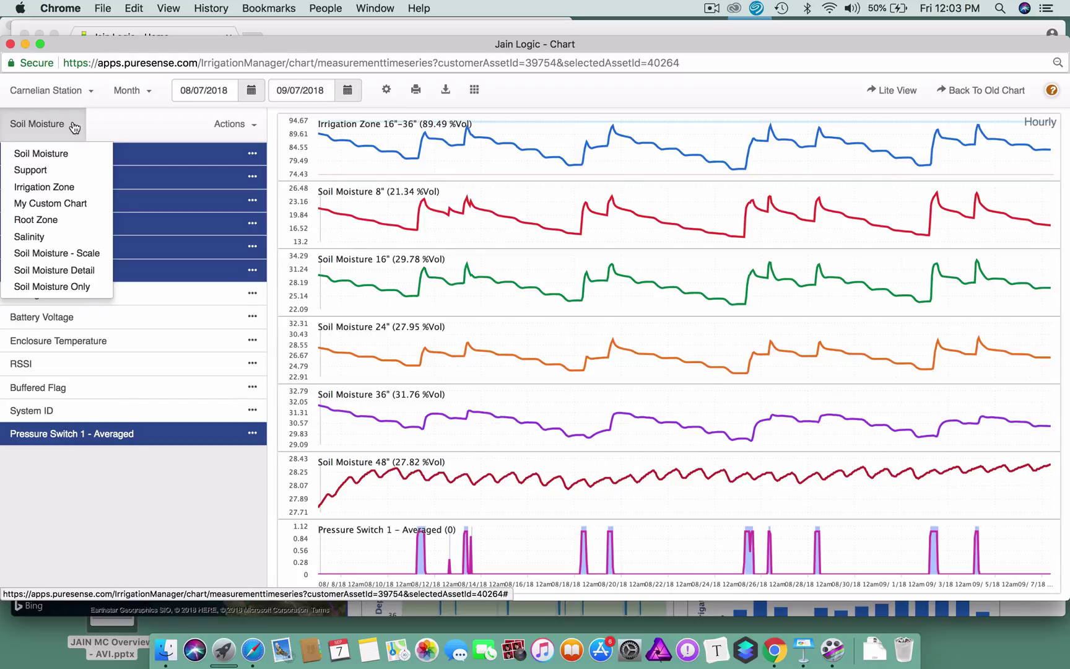
left_click(31, 171)
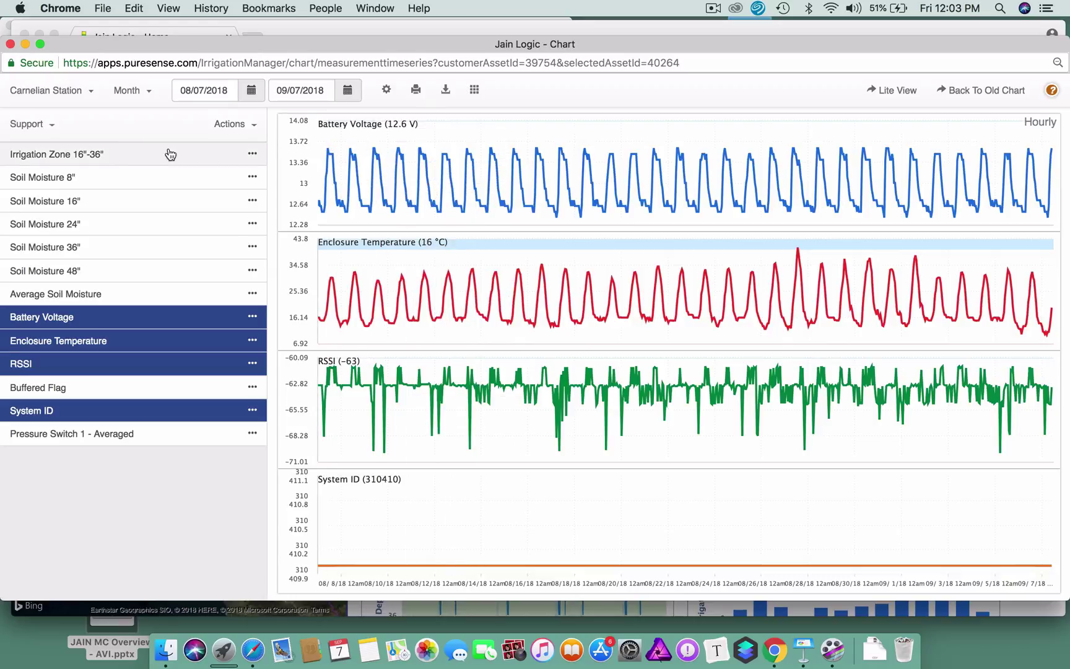
left_click(51, 127)
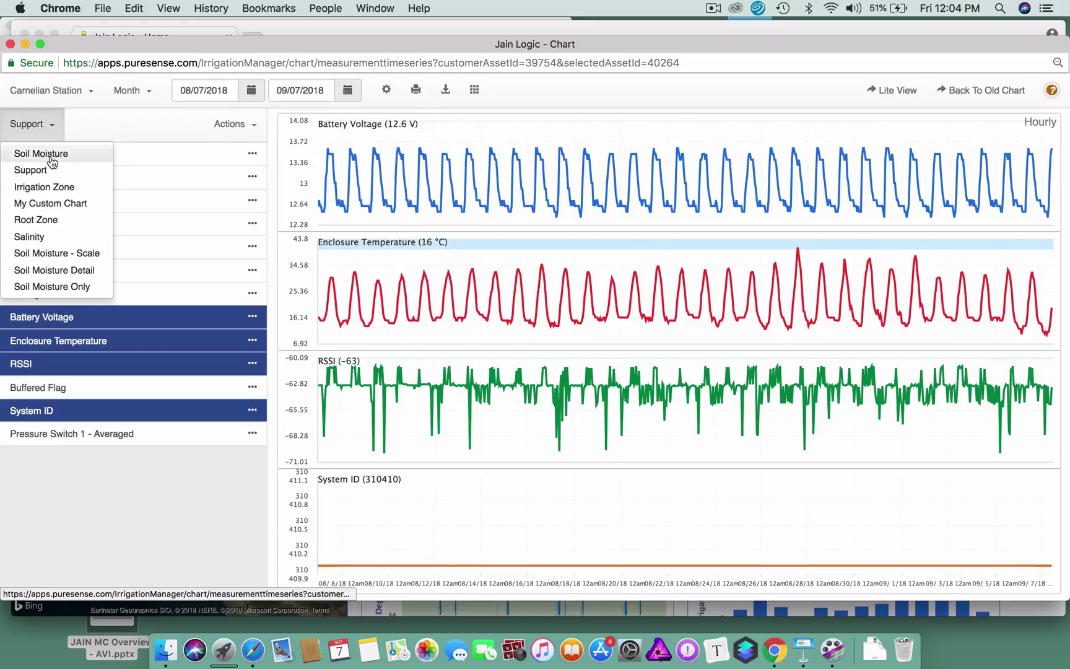
left_click(52, 159)
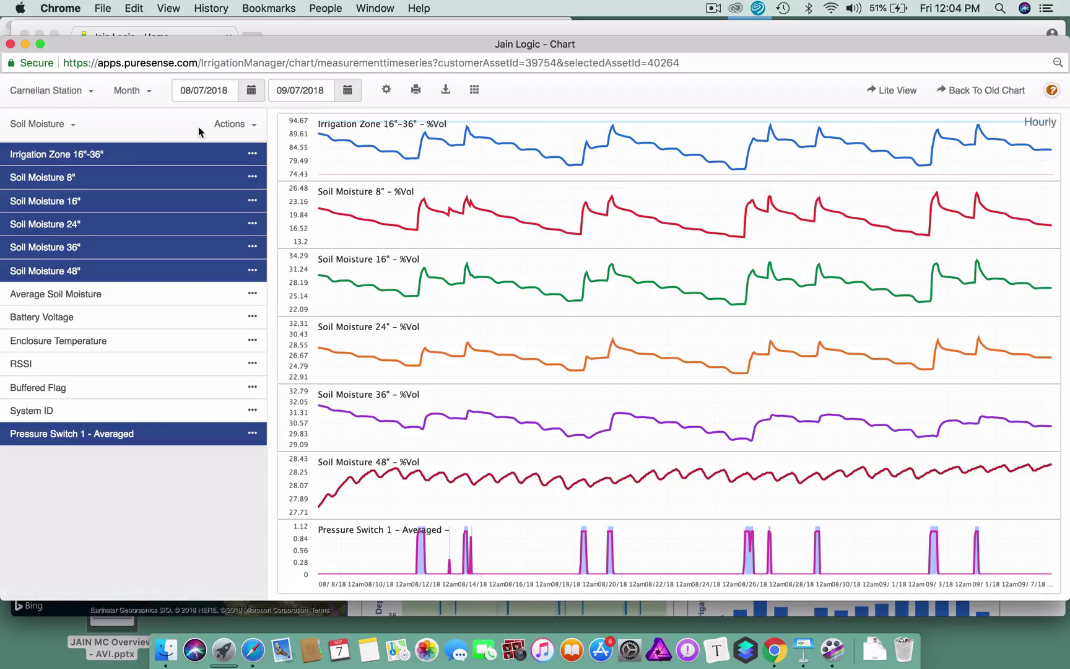
Step: Compare the graphs with Scale To Bound on and off, leaving the option off
left_click(255, 129)
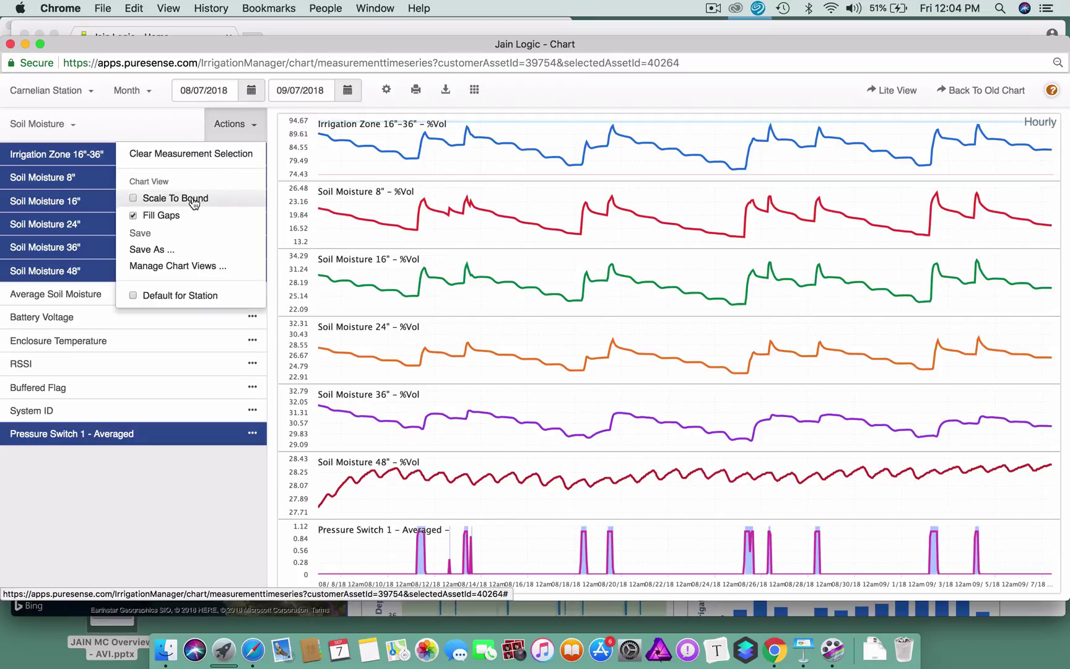
left_click(133, 199)
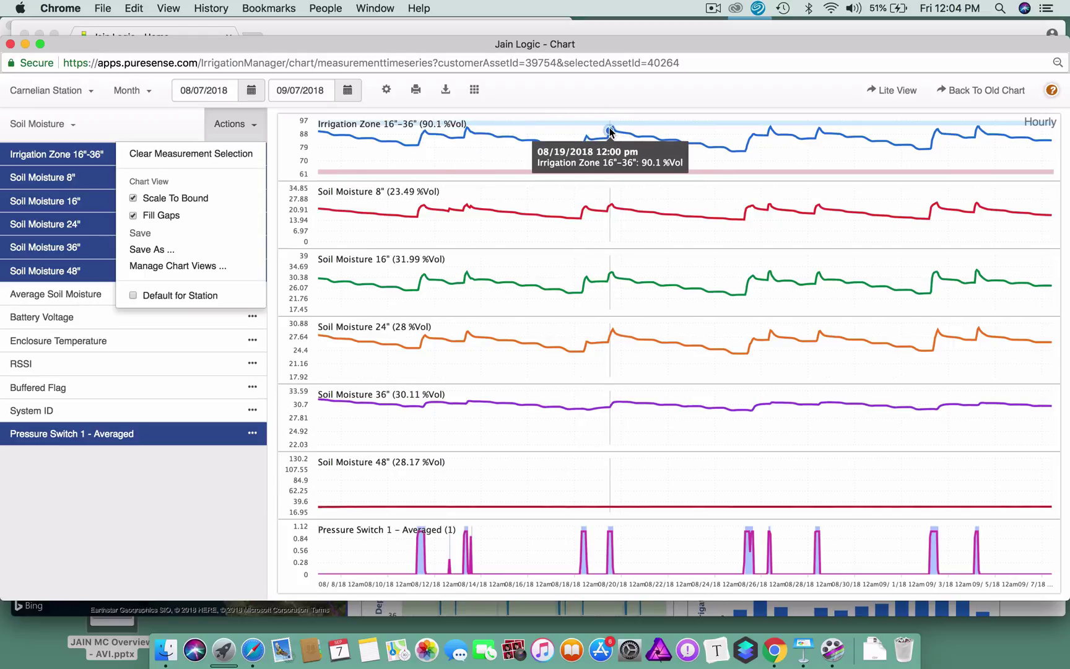
left_click(133, 198)
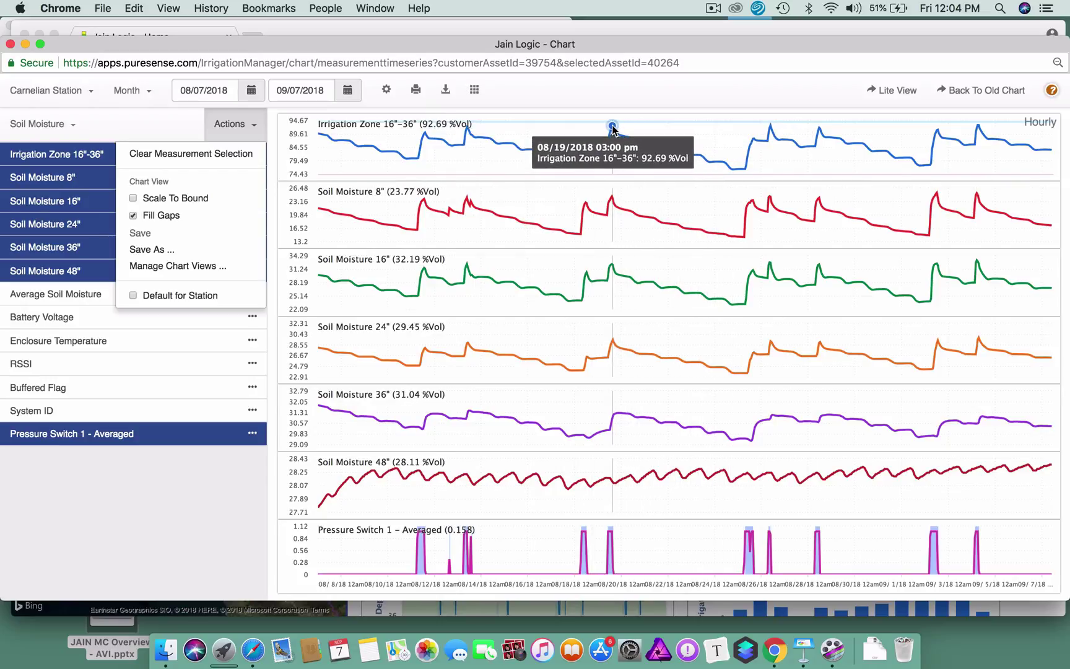
left_click(134, 198)
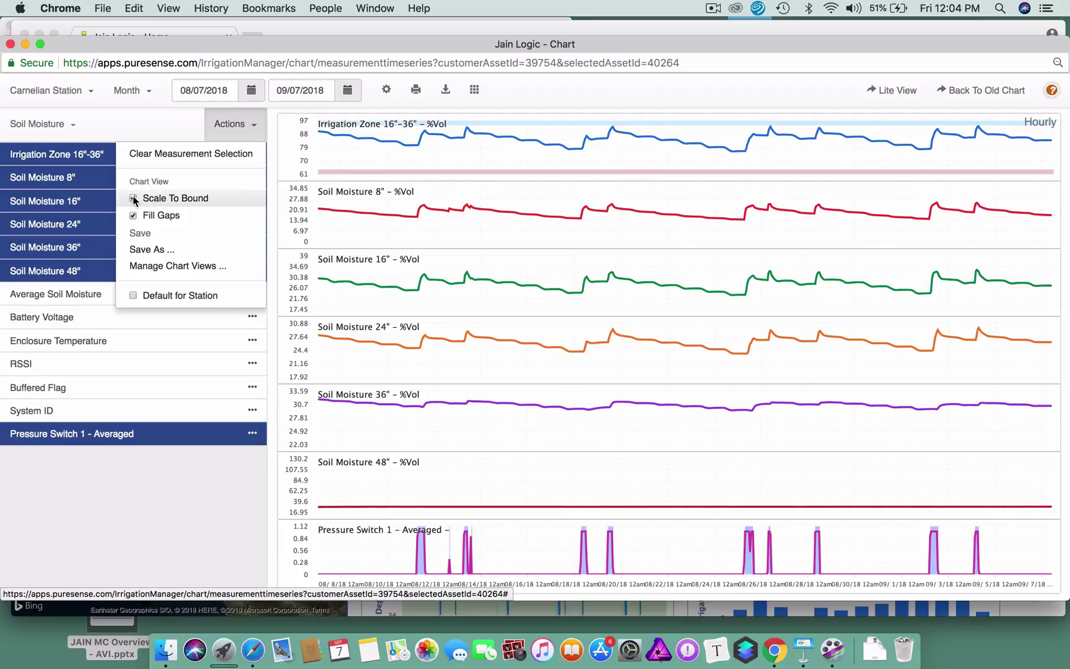
left_click(134, 198)
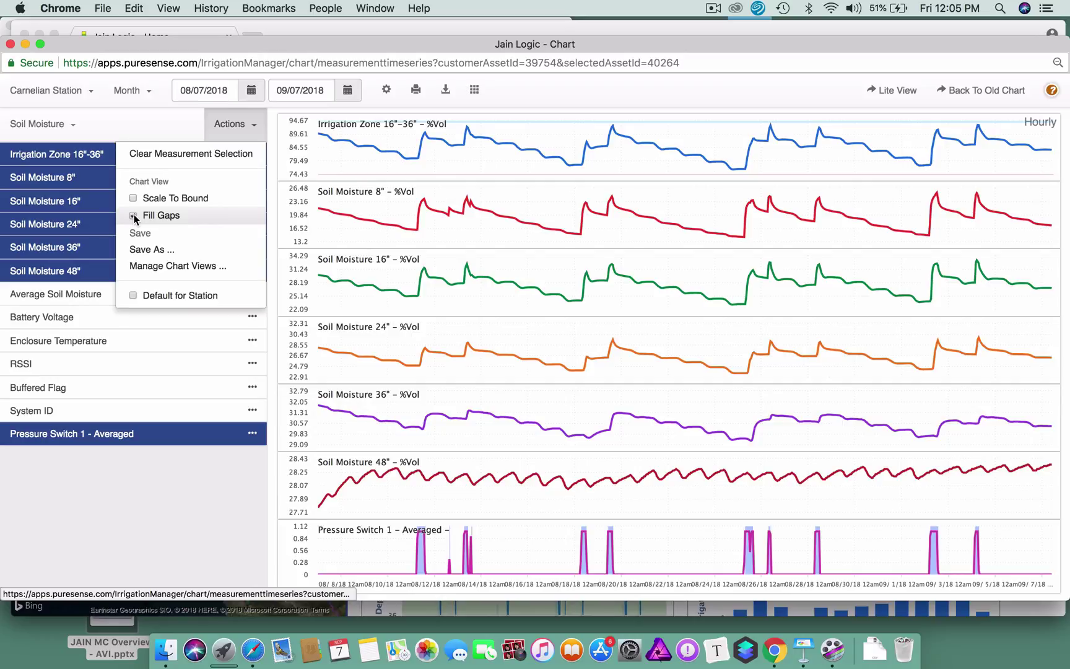
Step: Compare the graphs with Fill Gaps off and on, leaving the option on
left_click(205, 215)
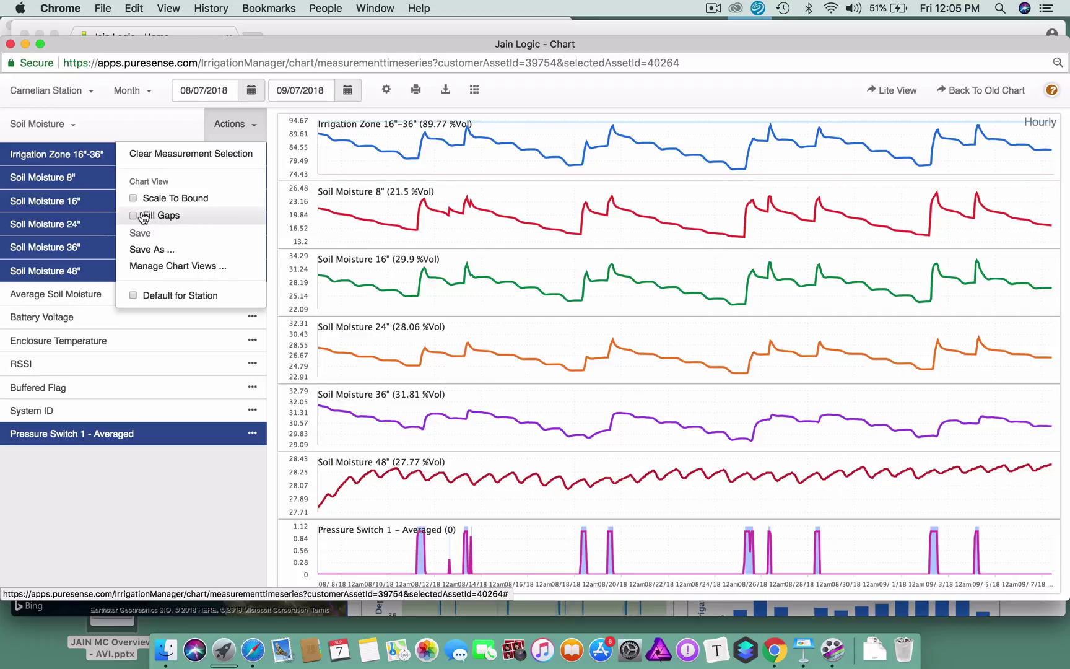
left_click(213, 213)
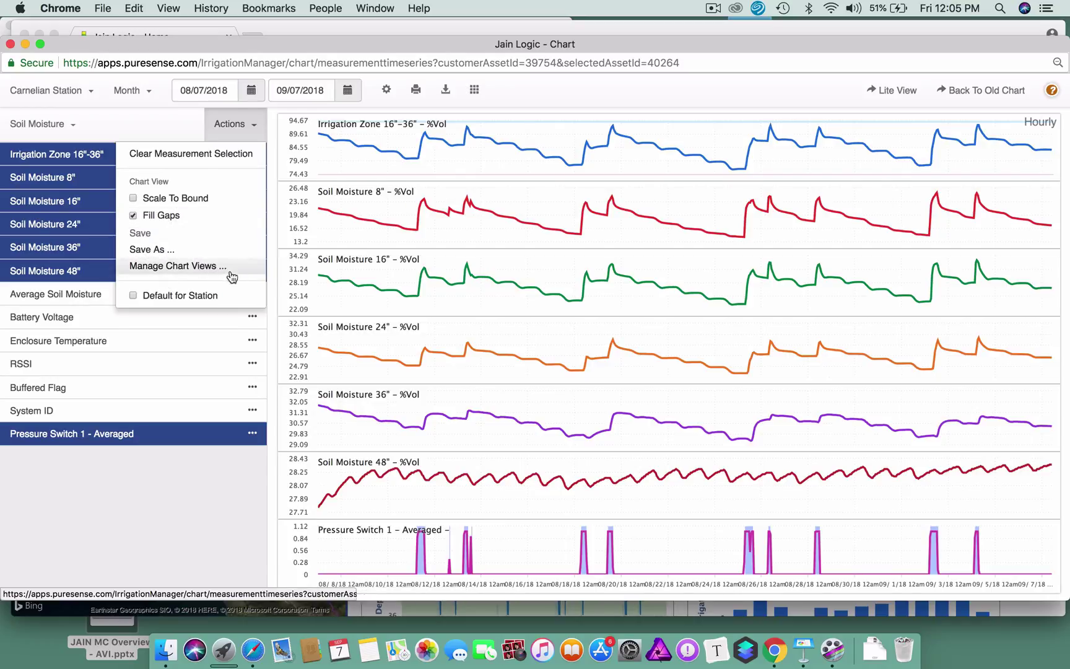
left_click(206, 476)
Step: Look at the Soil Moisture Detail chart view and its Default for Station option, and return to the Soil Moisture chart view
left_click(72, 127)
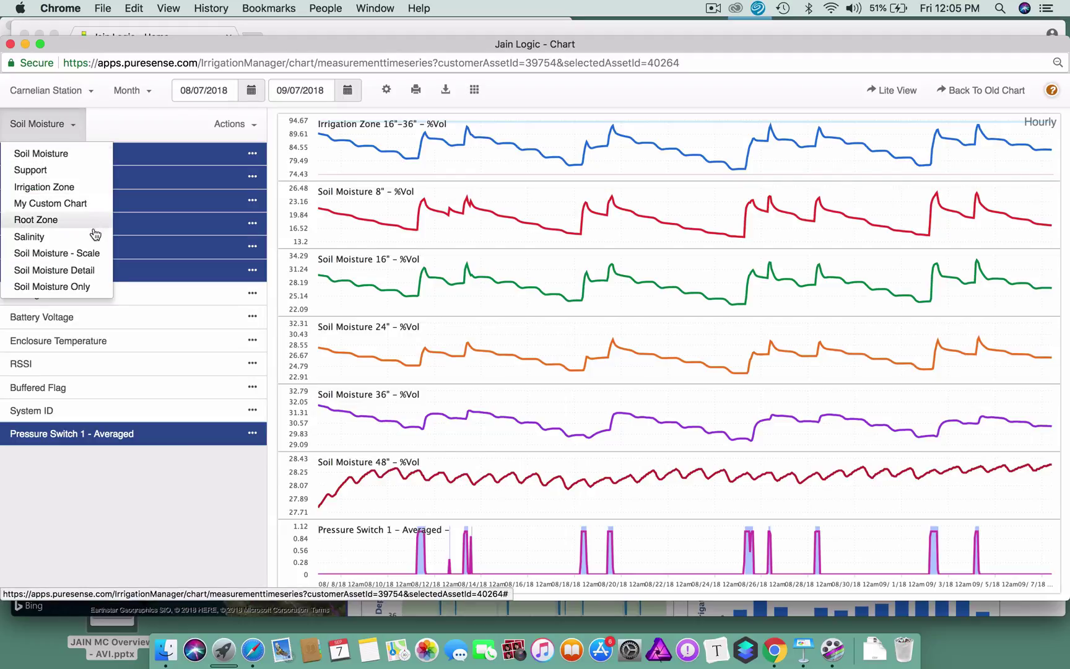
left_click(85, 275)
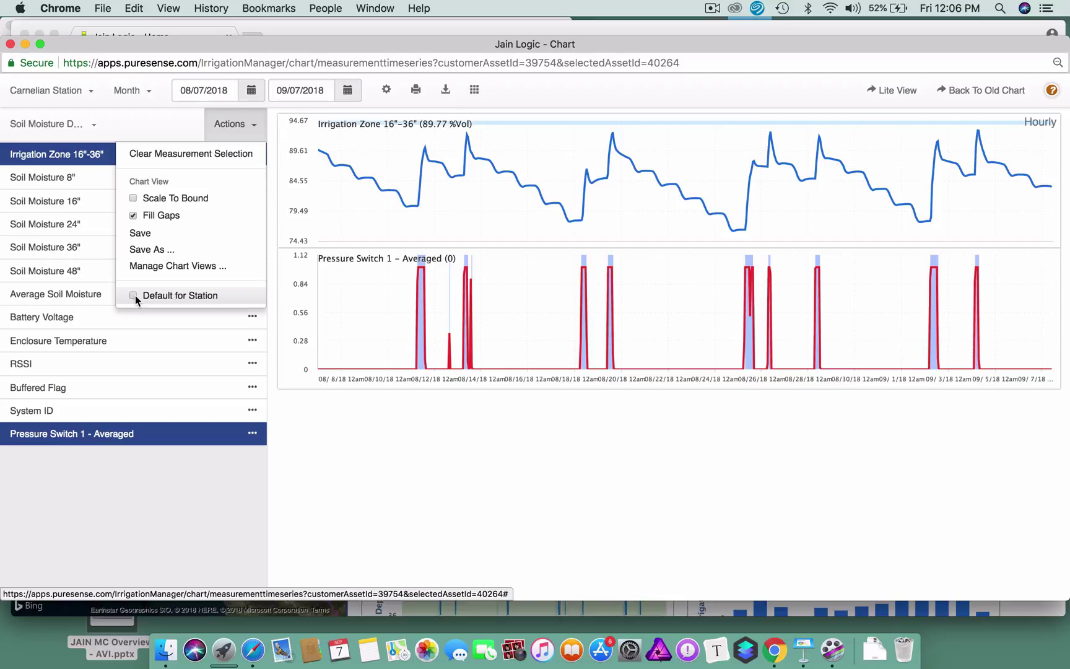
left_click(400, 446)
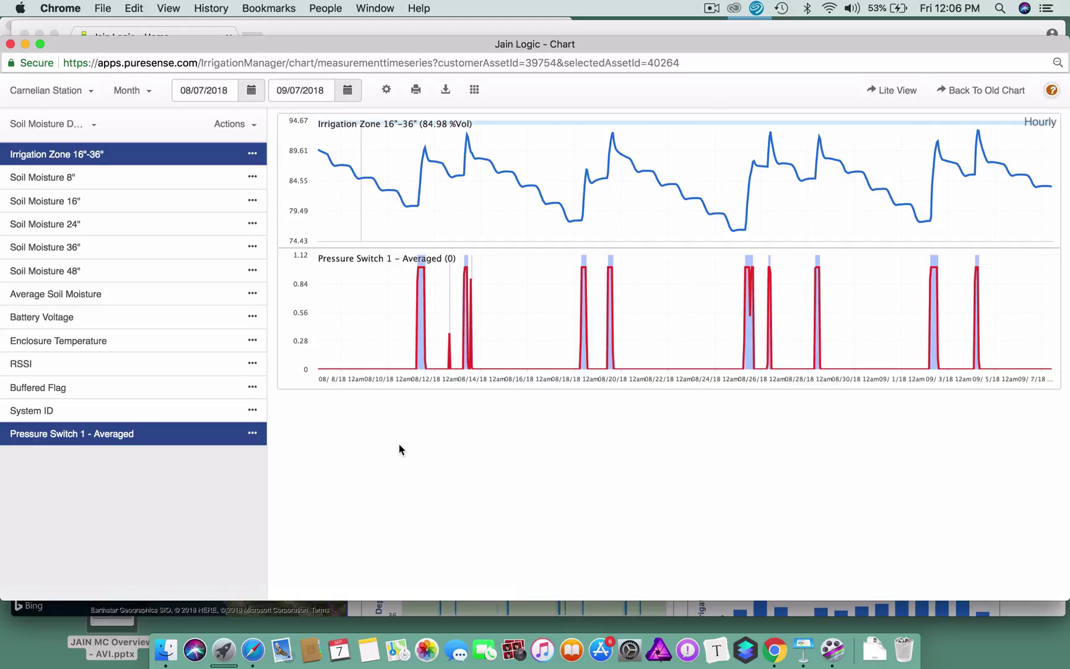
left_click(64, 157)
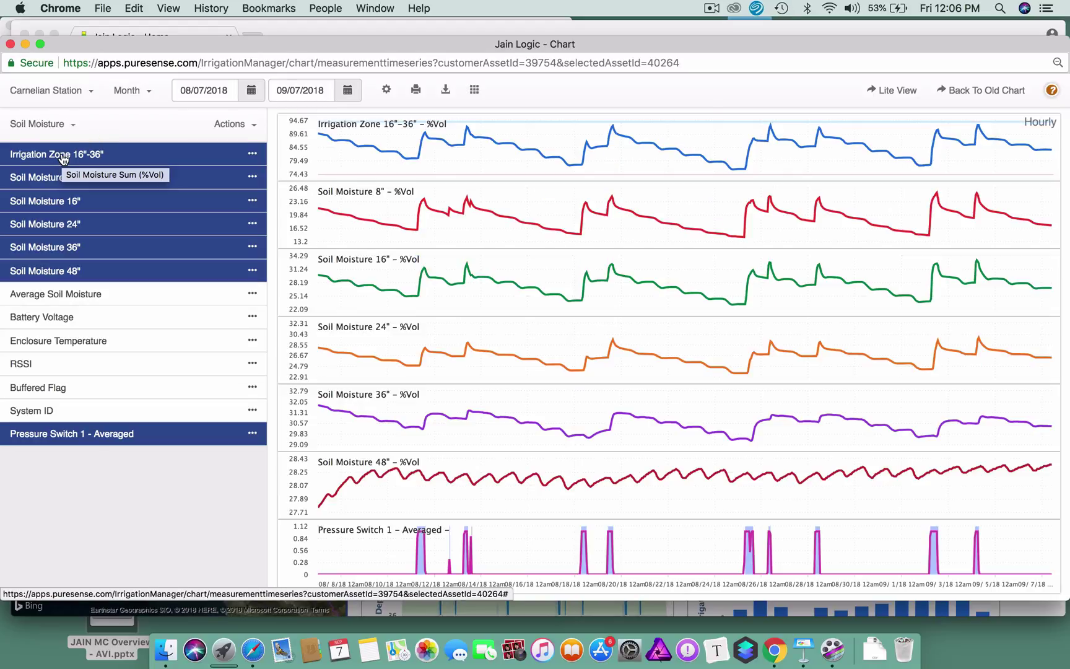